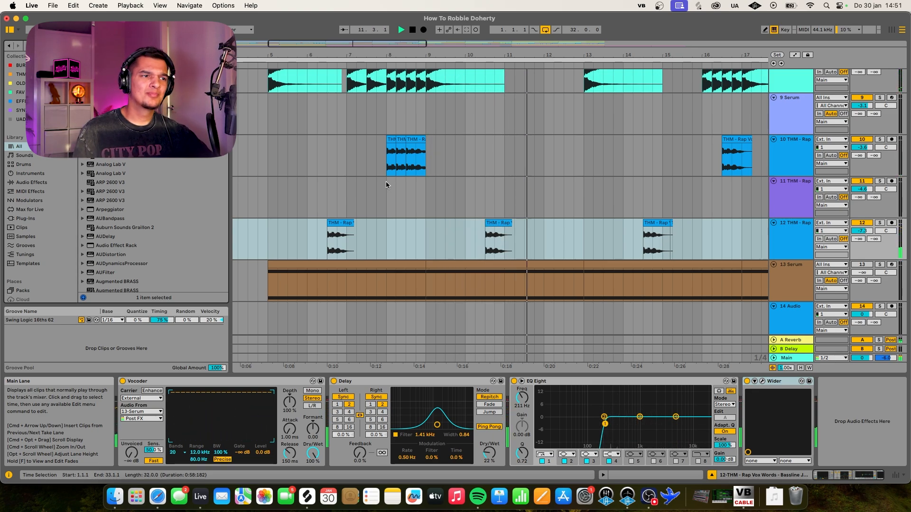
# Solo the first Serum track and play the arrangement from the start to hear it alone
pyautogui.scroll(2, 387, 185)
pyautogui.hscroll(-10, 361, 151)
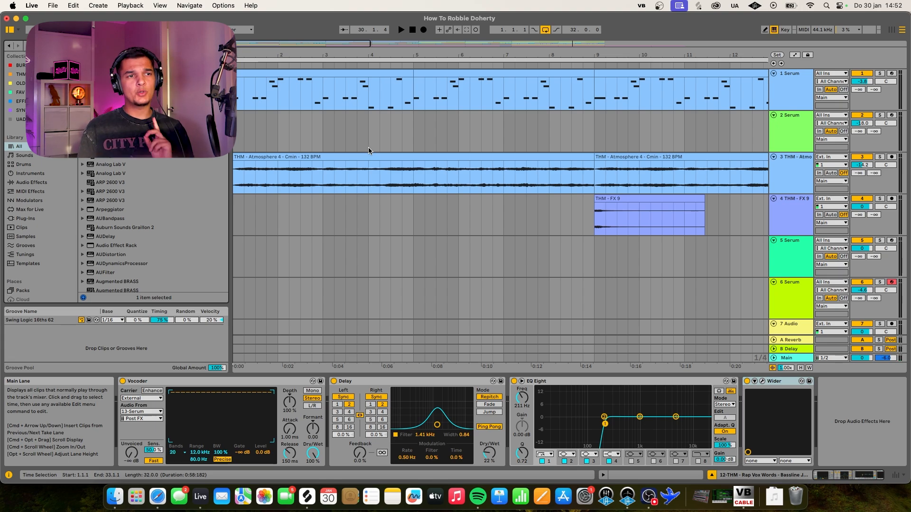
pyautogui.click(790, 93)
pyautogui.click(881, 73)
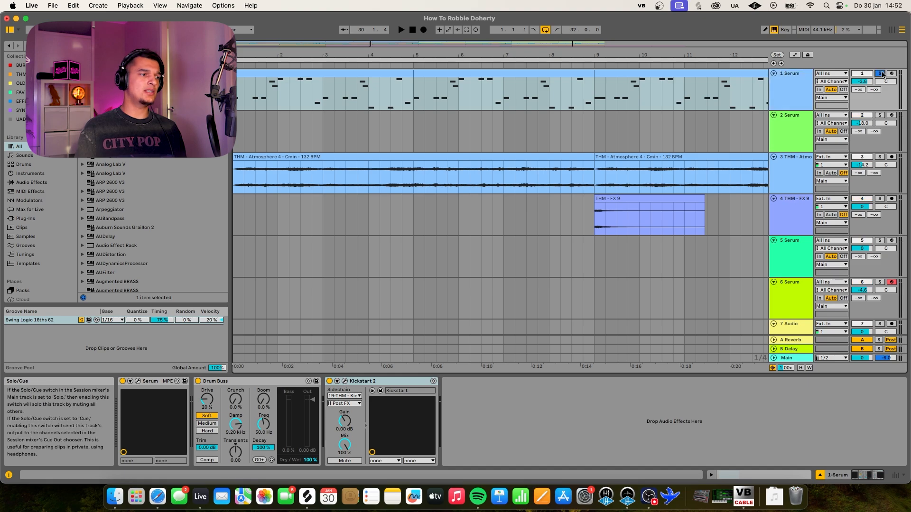
pyautogui.press('space')
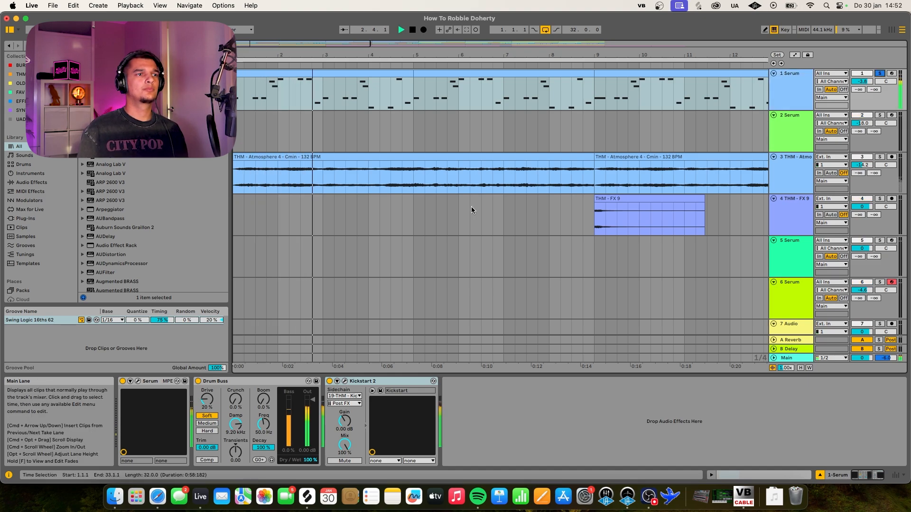
pyautogui.press('space')
# Open the first Serum track's MIDI clip and examine its note pattern while playing it back
pyautogui.doubleClick(388, 72)
pyautogui.click(459, 331)
pyautogui.scroll(1, 459, 332)
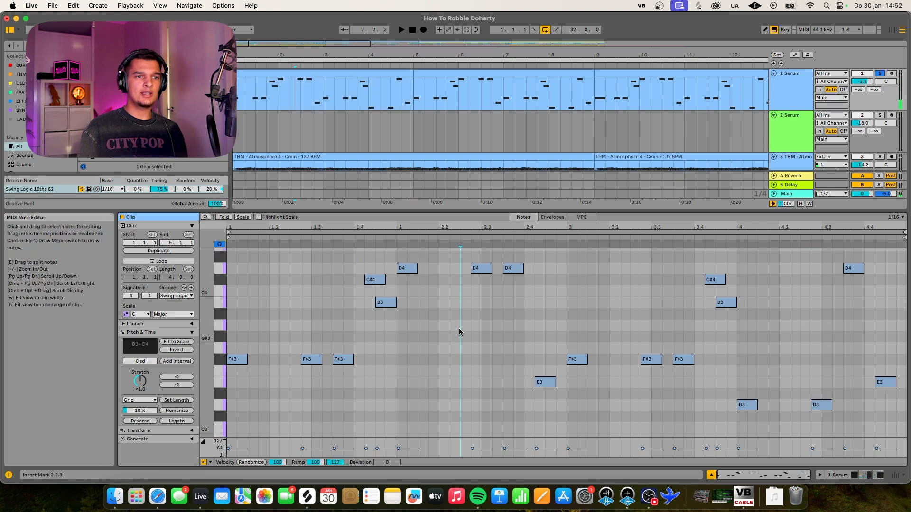
pyautogui.scroll(1, 399, 274)
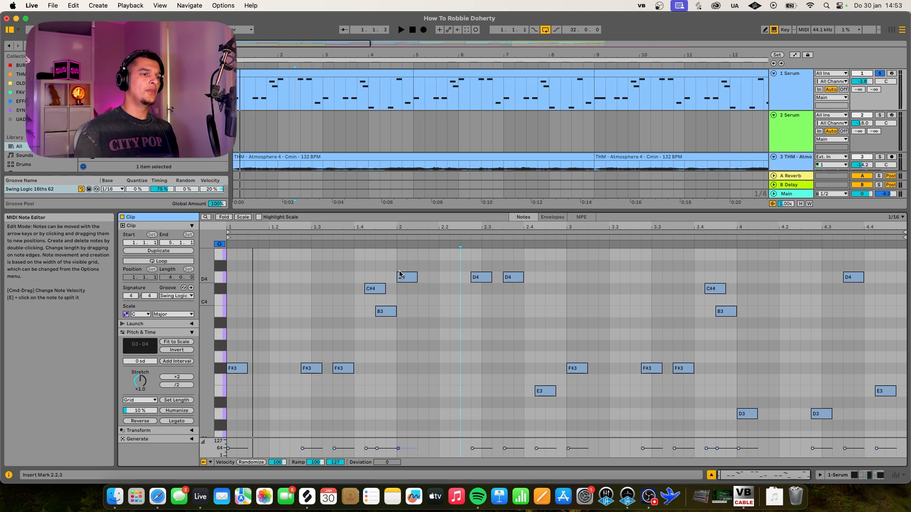
pyautogui.press('space')
pyautogui.scroll(-2, 464, 376)
pyautogui.scroll(2, 463, 377)
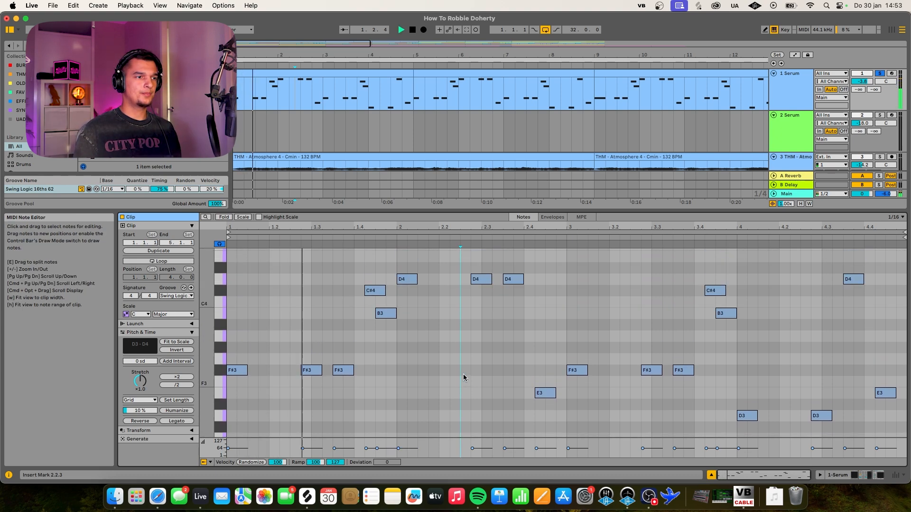
pyautogui.scroll(1, 464, 377)
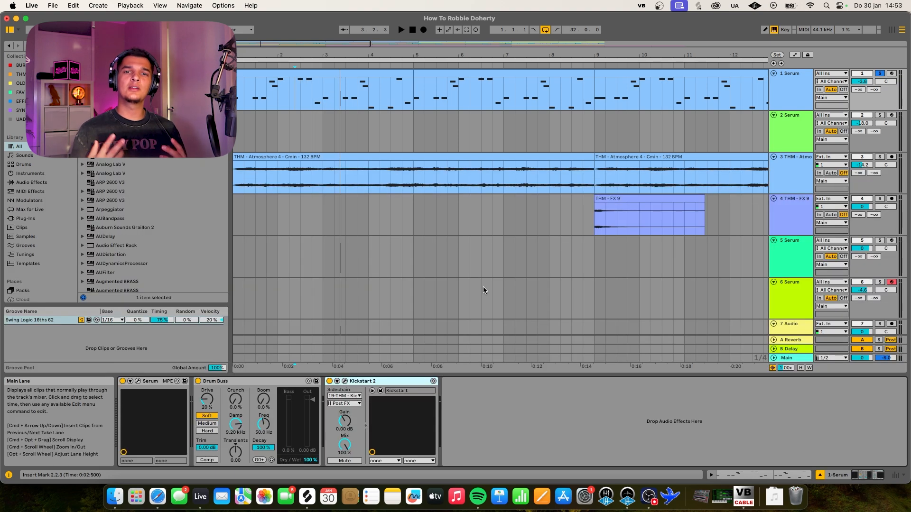
# Open the first track's Serum instrument with the BS - All Night preset and listen to the patch
pyautogui.click(138, 381)
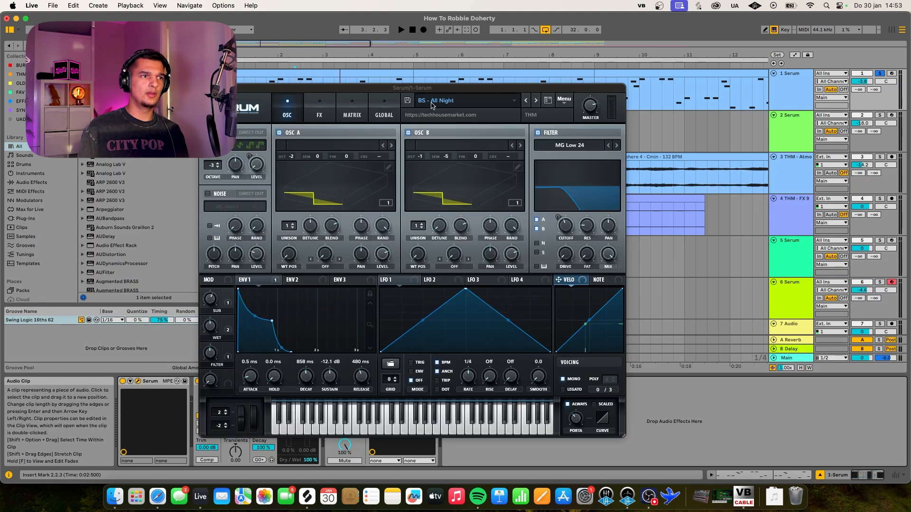
pyautogui.press('space')
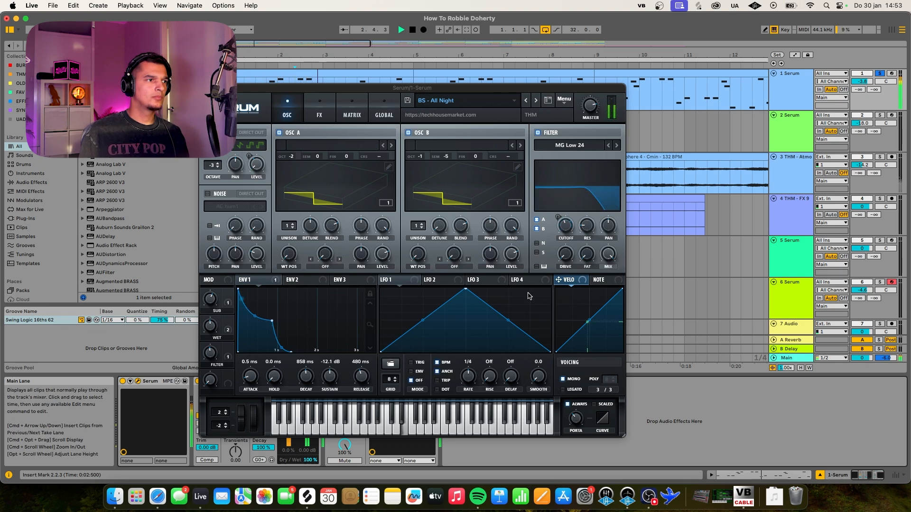
pyautogui.press('space')
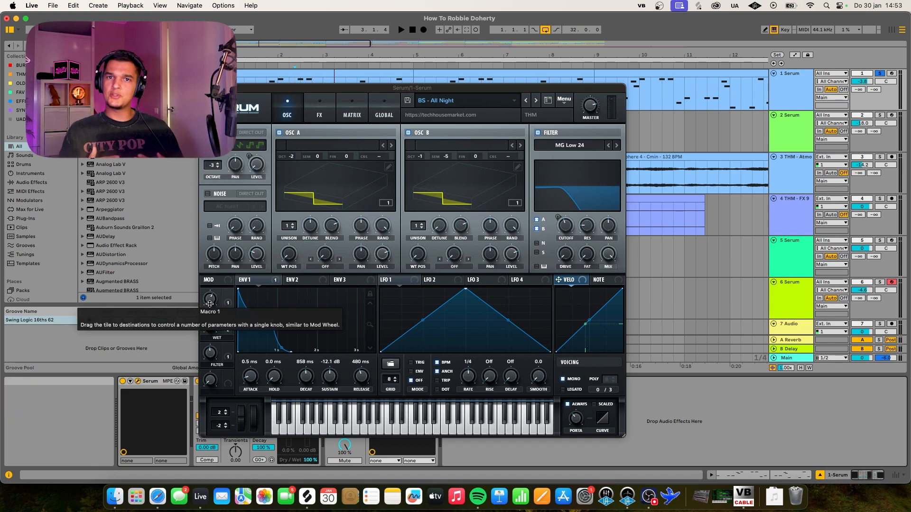
pyautogui.press('space')
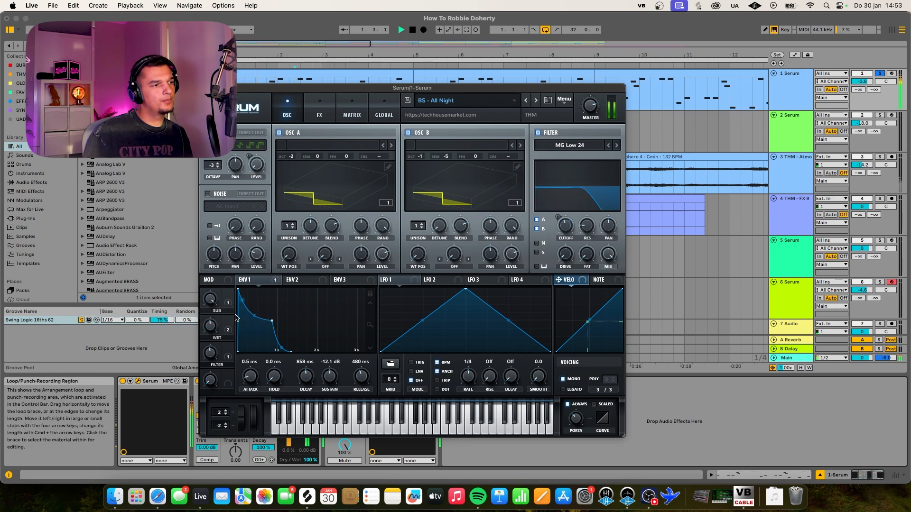
pyautogui.press('space')
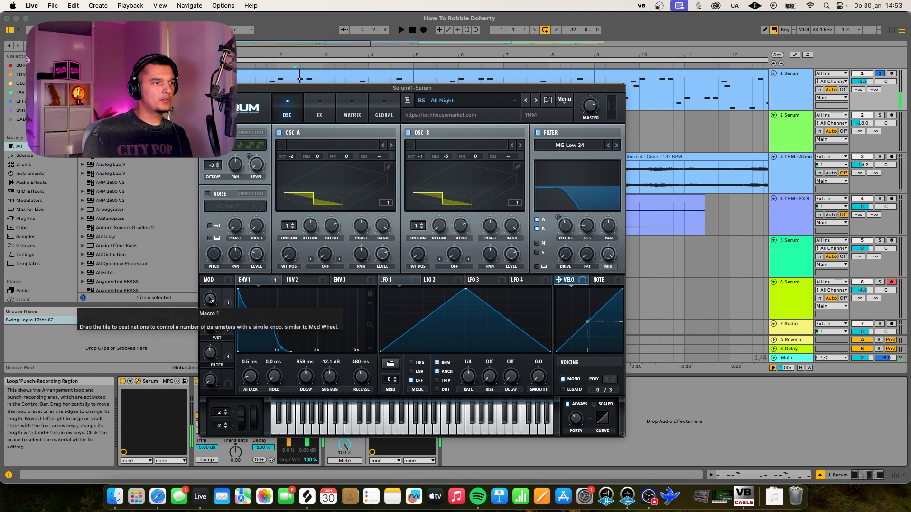
# Turn the patch's Sub macro to about 55% and Wet macro to about 37%, and try the Filter macro with playback
pyautogui.moveTo(211, 299); pyautogui.dragTo(209, 335)
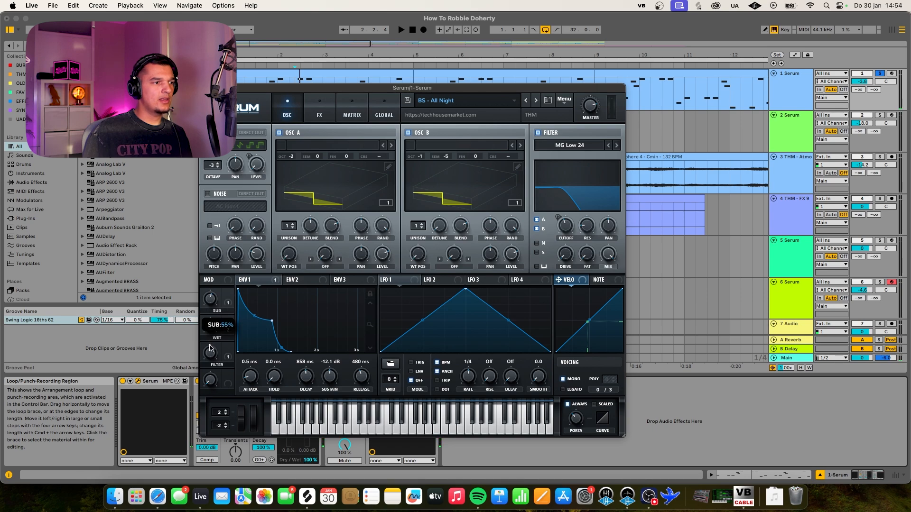
pyautogui.press('space')
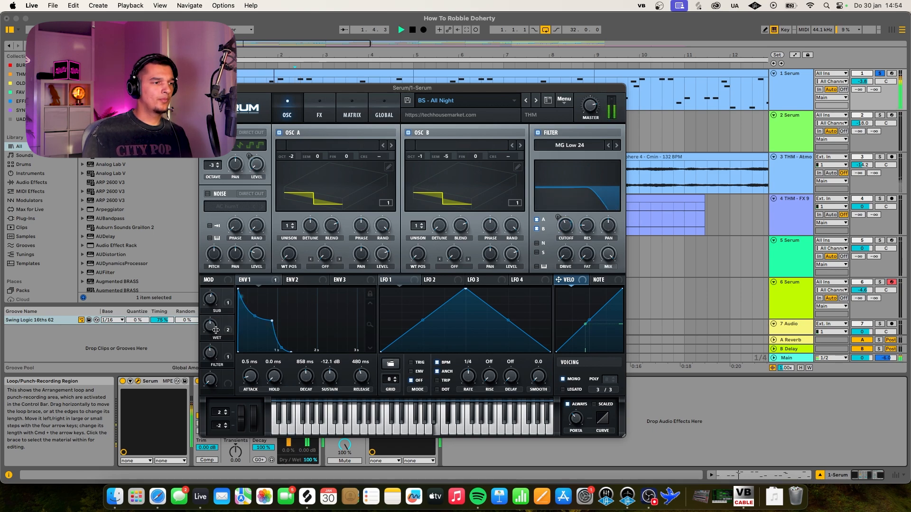
pyautogui.moveTo(216, 330); pyautogui.dragTo(198, 367)
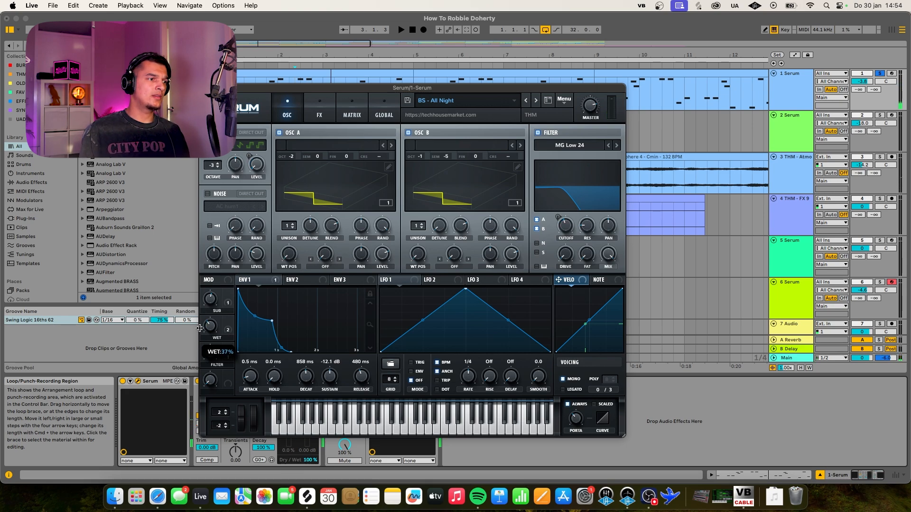
pyautogui.press('space')
pyautogui.moveTo(209, 352)
pyautogui.mouseDown()
pyautogui.moveTo(194, 384)
pyautogui.moveTo(201, 353)
pyautogui.mouseUp()
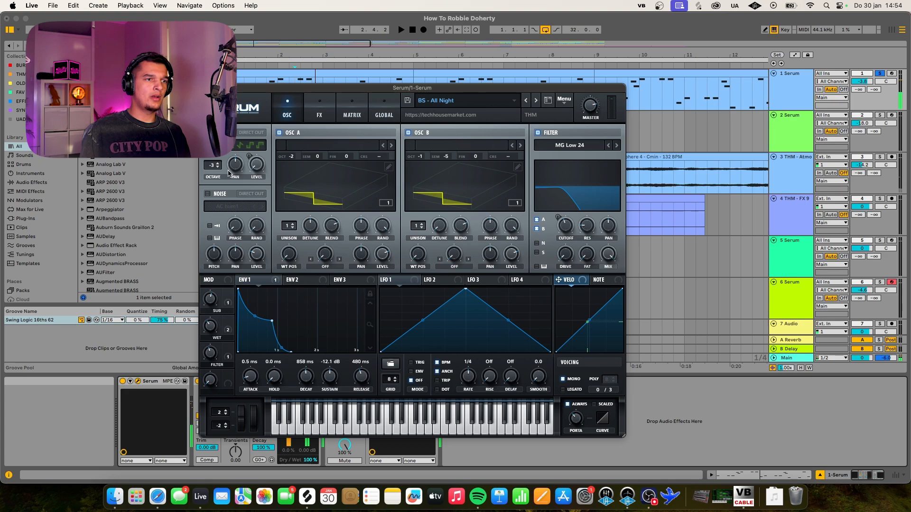
pyautogui.press('space')
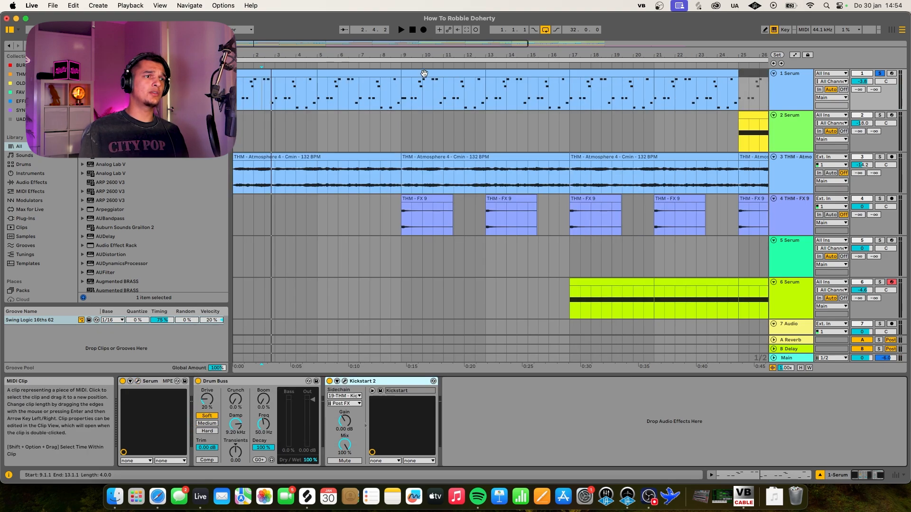
# Loop the first Serum track's four-bar clip at bar 9 and view the Kickstart 2 sidechain settings on that track
pyautogui.click(424, 74)
pyautogui.press('super+l')
pyautogui.scroll(5, 424, 73)
pyautogui.hscroll(-1, 425, 74)
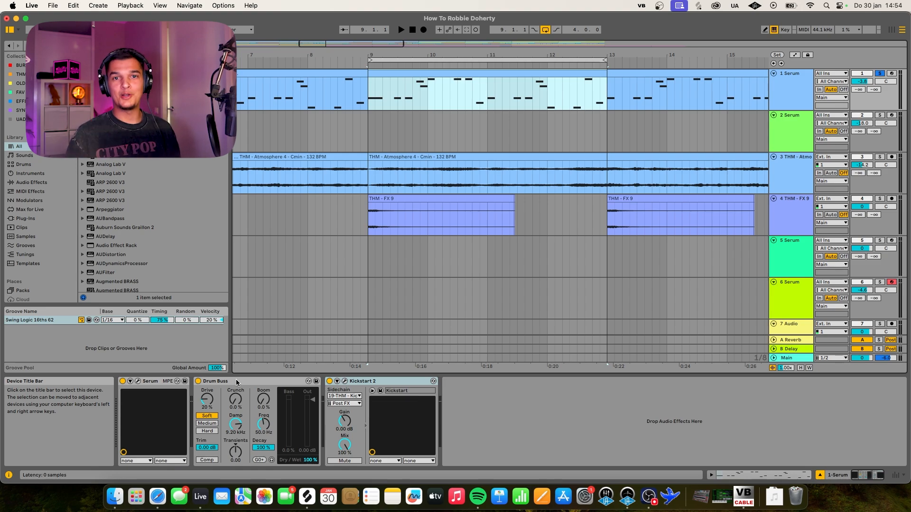
pyautogui.click(345, 381)
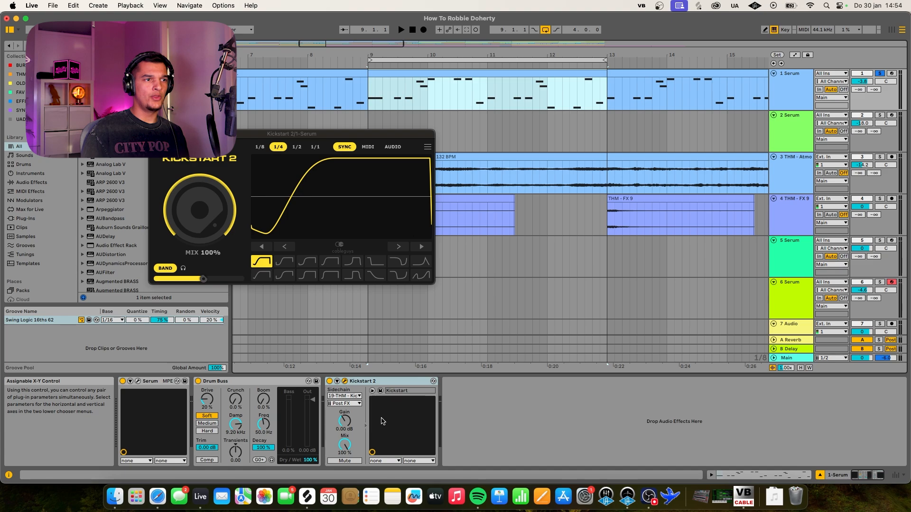
pyautogui.click(154, 134)
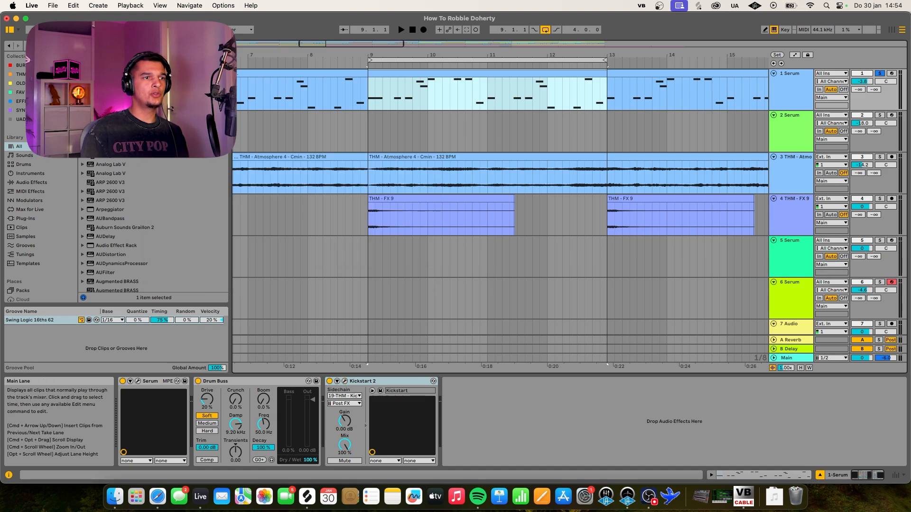
# Solo track 19 with the THM kick and listen to its one-shot sample over the looped bars
pyautogui.scroll(-15, 393, 203)
pyautogui.scroll(-1, 392, 203)
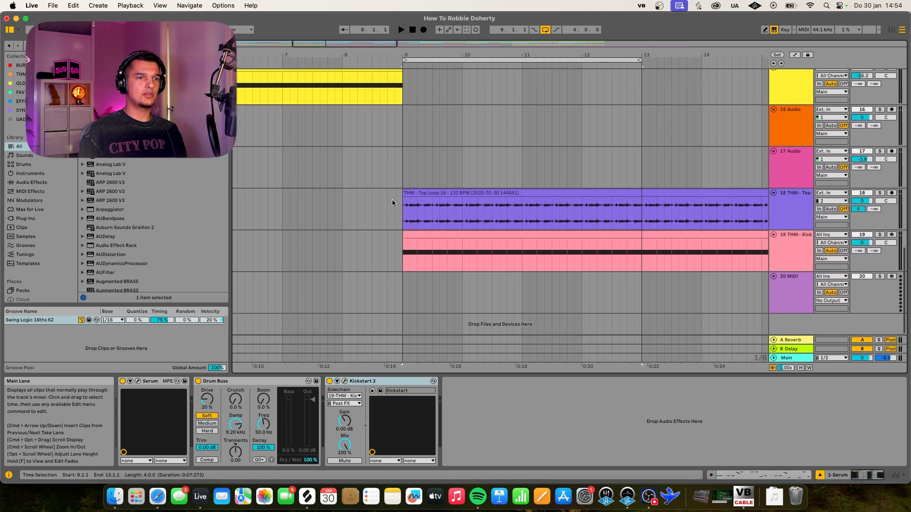
pyautogui.click(881, 235)
pyautogui.press('space')
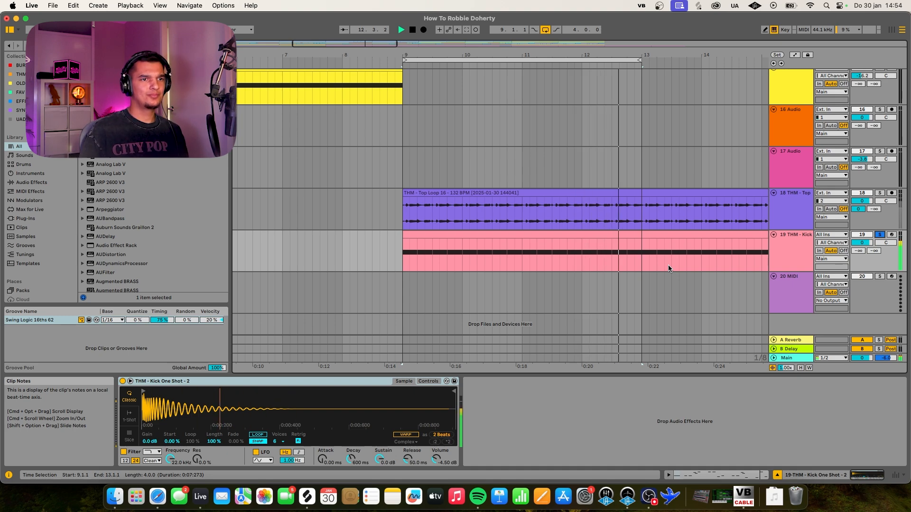
pyautogui.press('space')
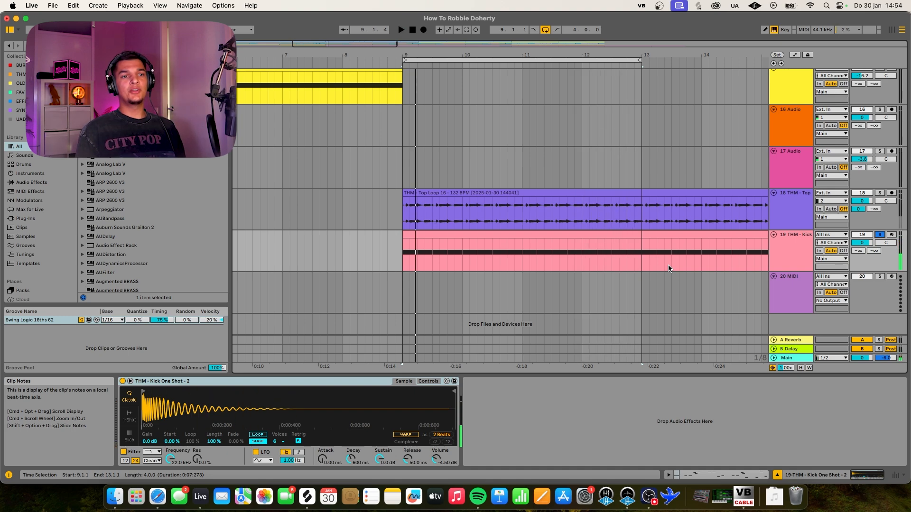
pyautogui.click(788, 260)
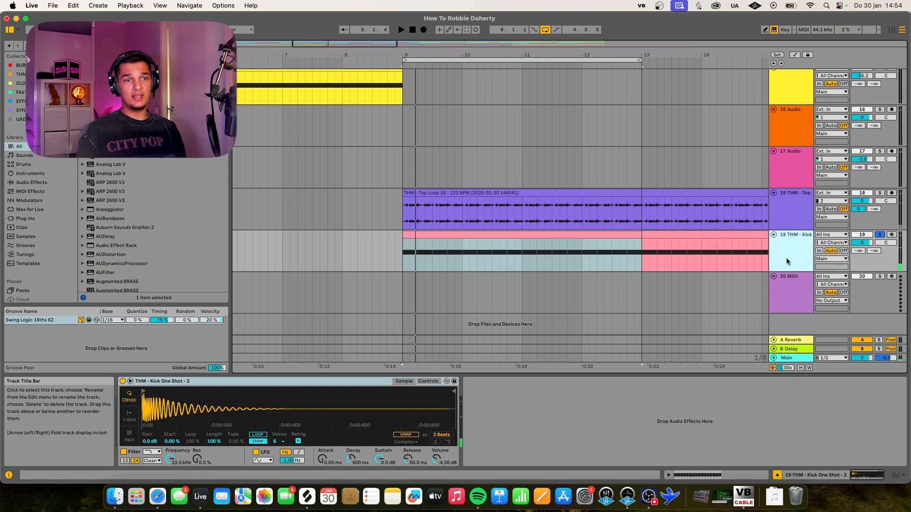
pyautogui.click(879, 235)
pyautogui.click(803, 248)
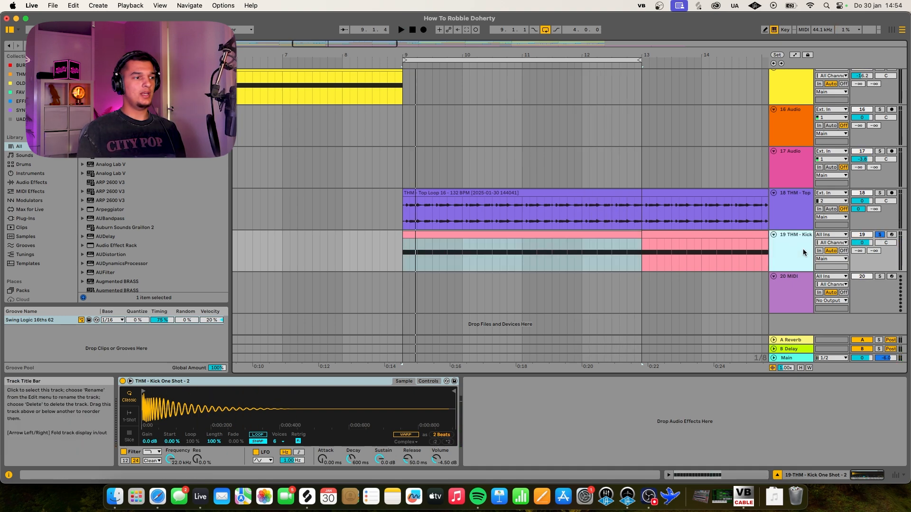
pyautogui.press('space')
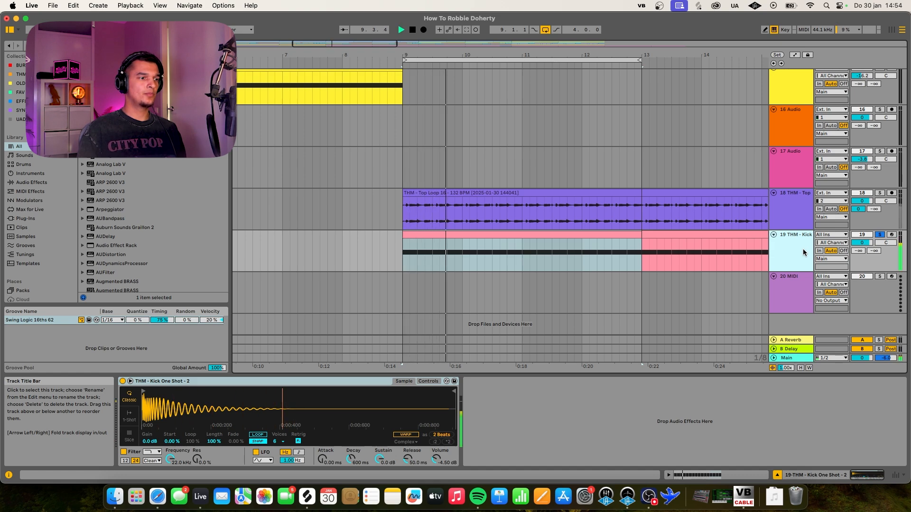
pyautogui.press('space')
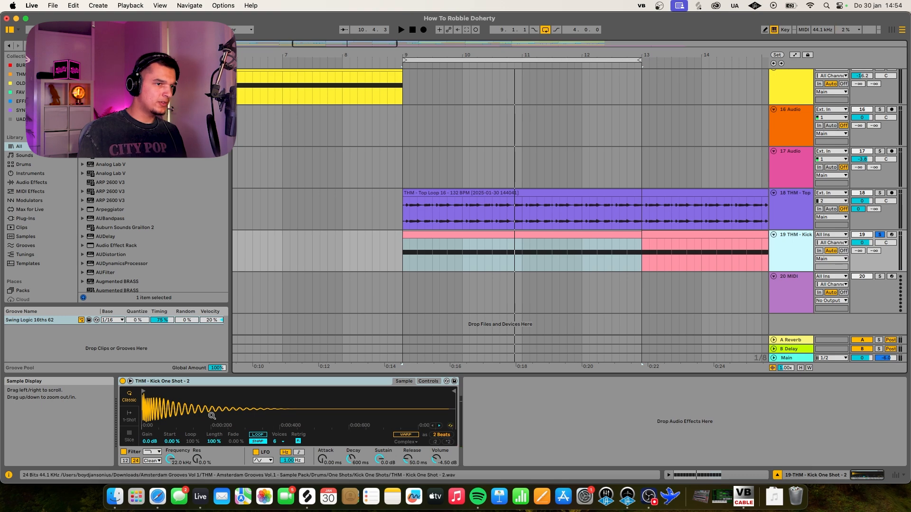
pyautogui.press('space')
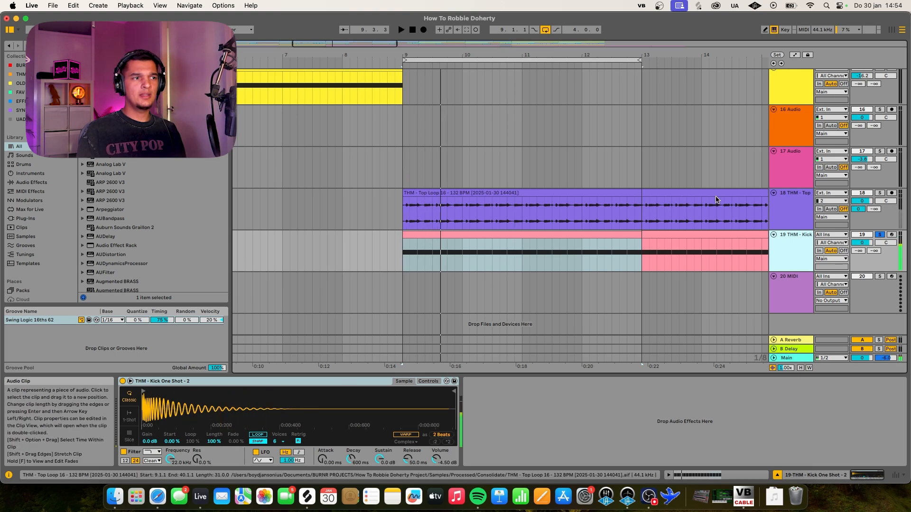
# Solo the THM top loop on track 18, play it, add the kick to the solo, and show the top loop's effects
pyautogui.click(879, 193)
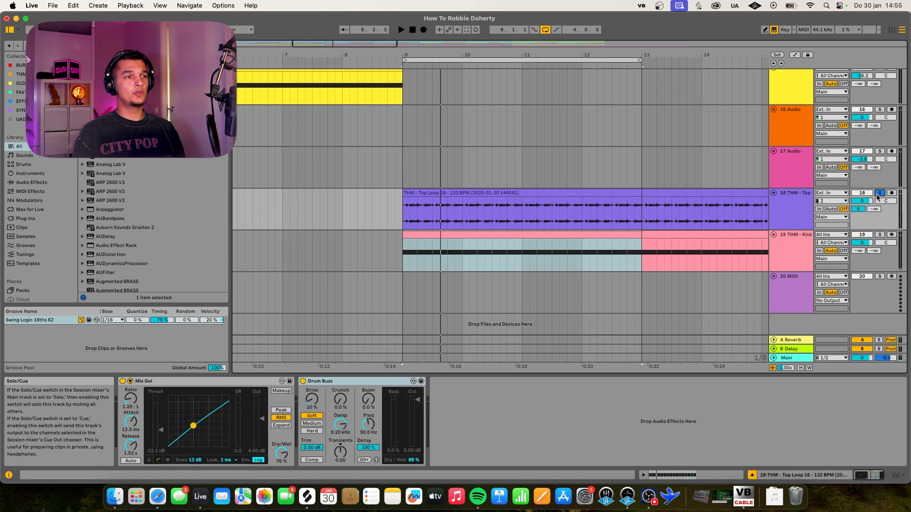
pyautogui.press('space')
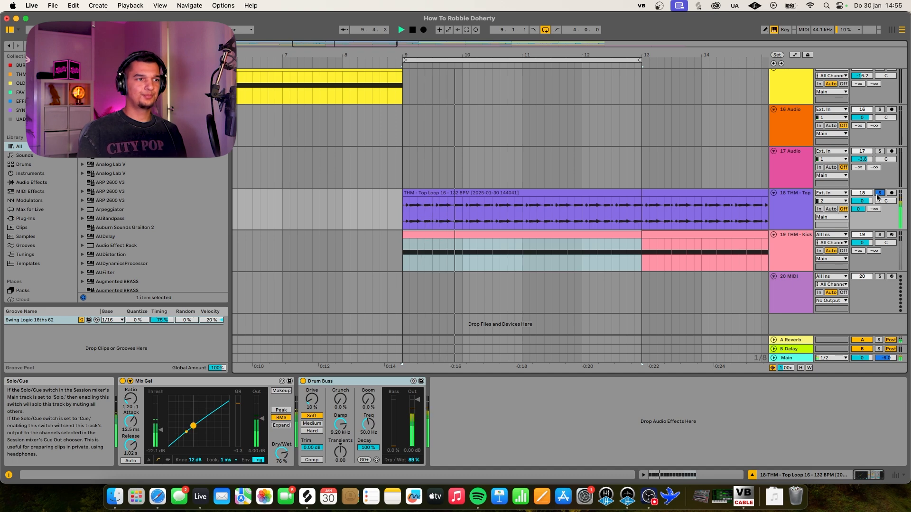
pyautogui.keyDown('super'); pyautogui.click(880, 235); pyautogui.keyUp('super')
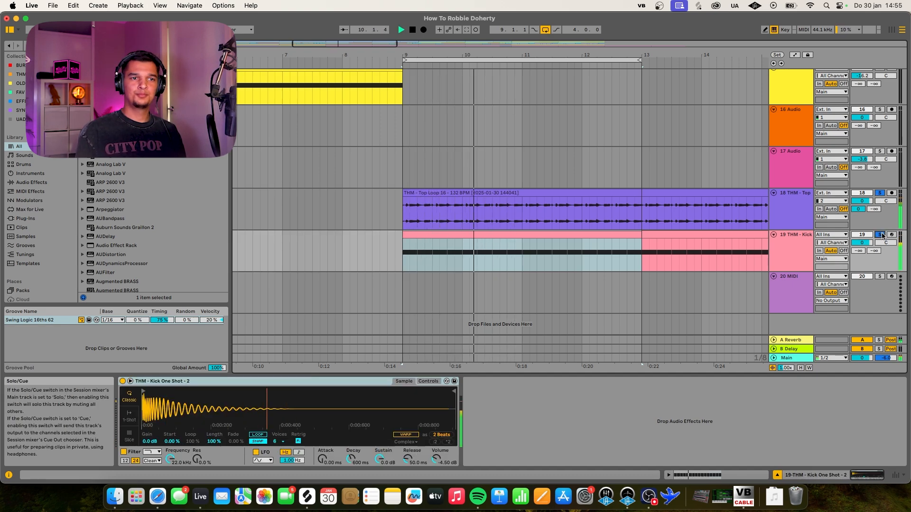
pyautogui.click(801, 216)
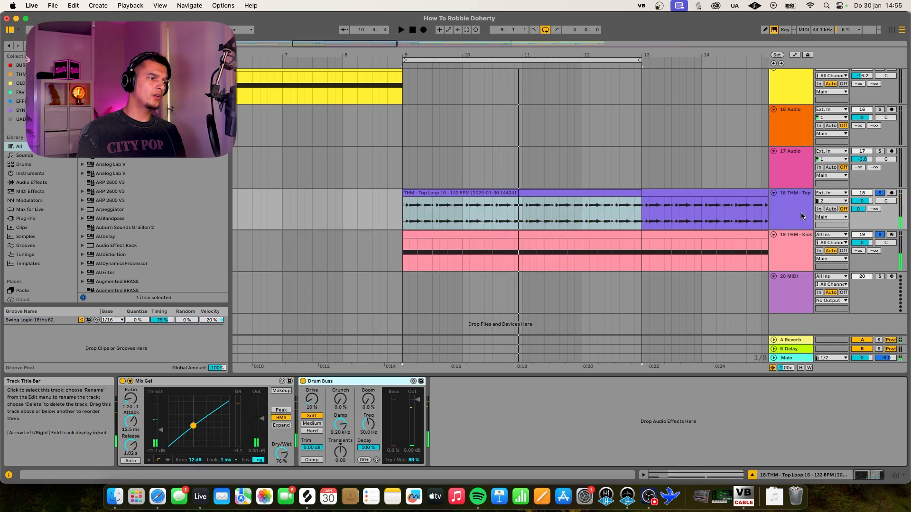
# Show the Reverb return track's device, listen to the loop, and clear the solos on the top loop and kick tracks
pyautogui.click(804, 343)
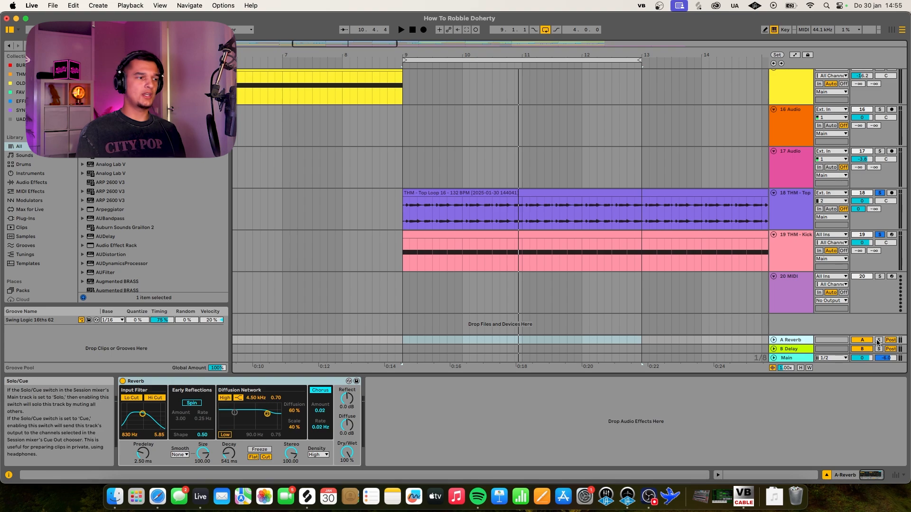
pyautogui.press('space')
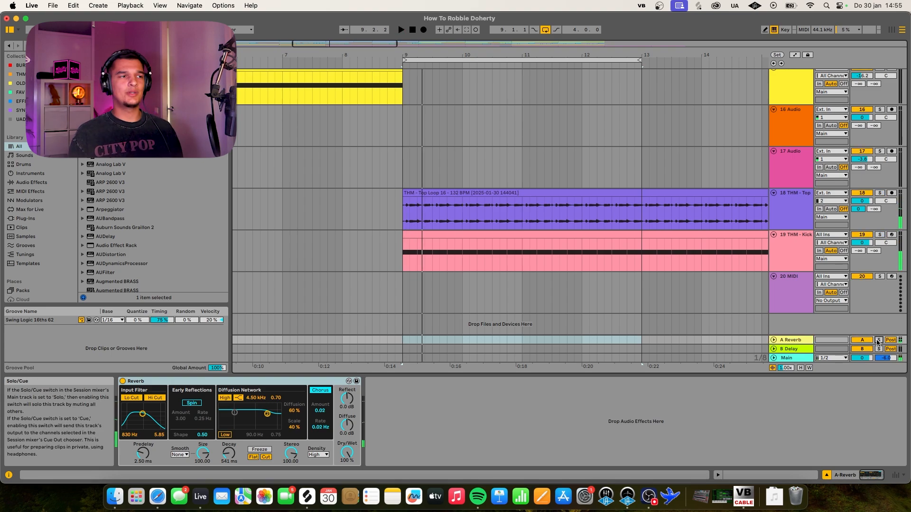
pyautogui.scroll(15, 700, 264)
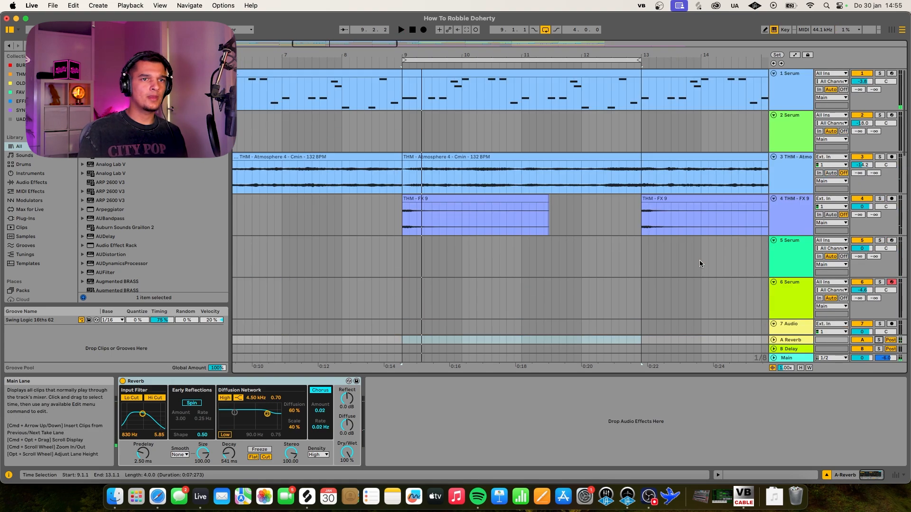
# Solo the first Serum track together with the top loop and kick tracks, and listen to the looped bars from bar 9
pyautogui.click(879, 75)
pyautogui.scroll(-15, 880, 188)
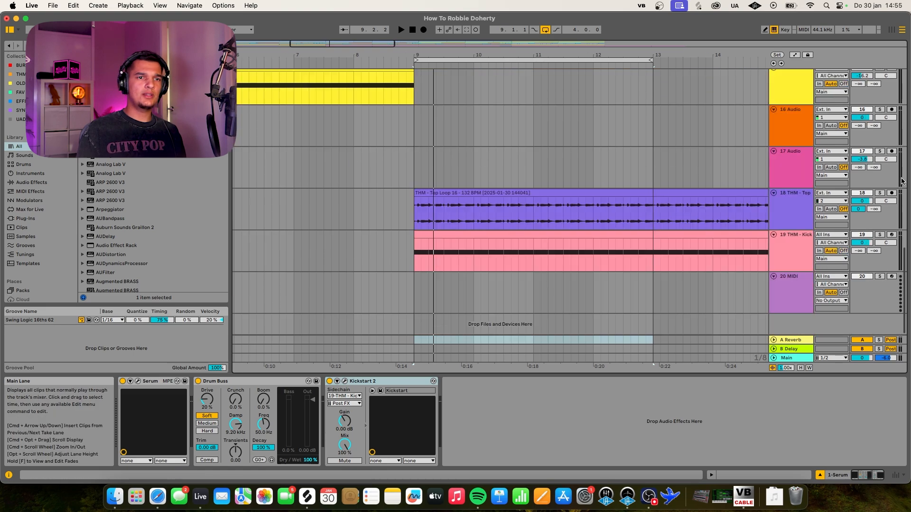
pyautogui.click(879, 192)
pyautogui.click(881, 235)
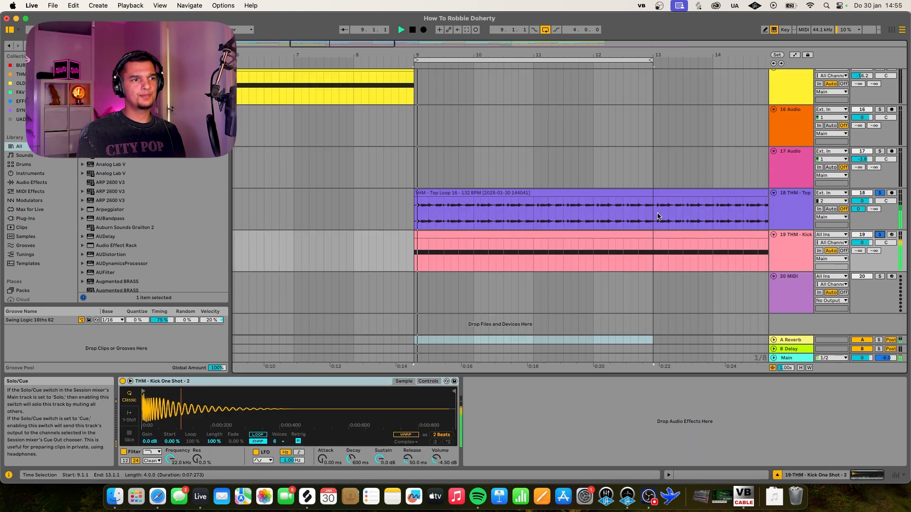
pyautogui.press('space')
pyautogui.scroll(15, 657, 216)
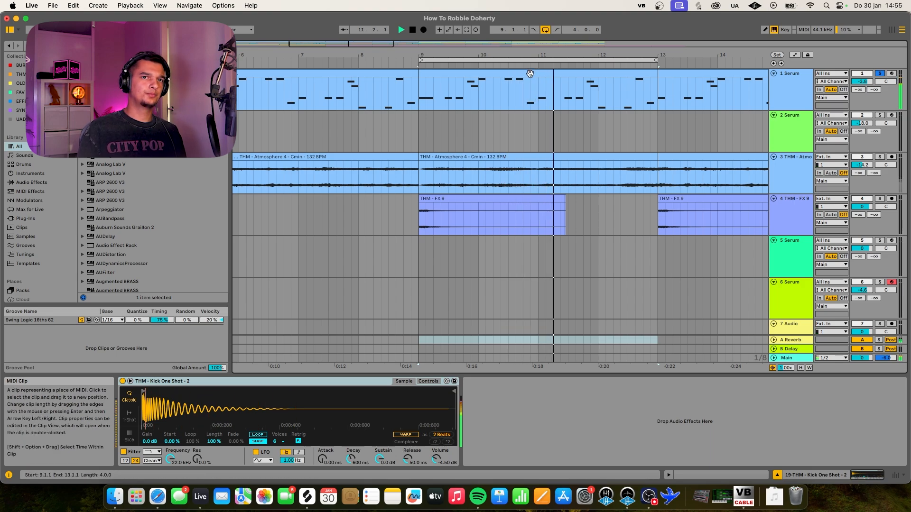
# Open the notes of the first Serum track's clip at bar 9 and select Swing Logic 16ths 62 from its groove choices
pyautogui.doubleClick(530, 73)
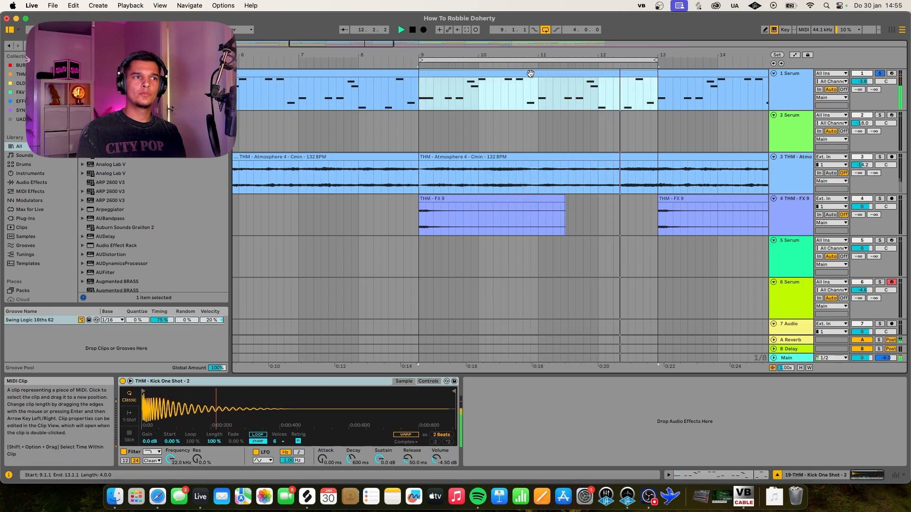
pyautogui.press('space')
pyautogui.click(177, 296)
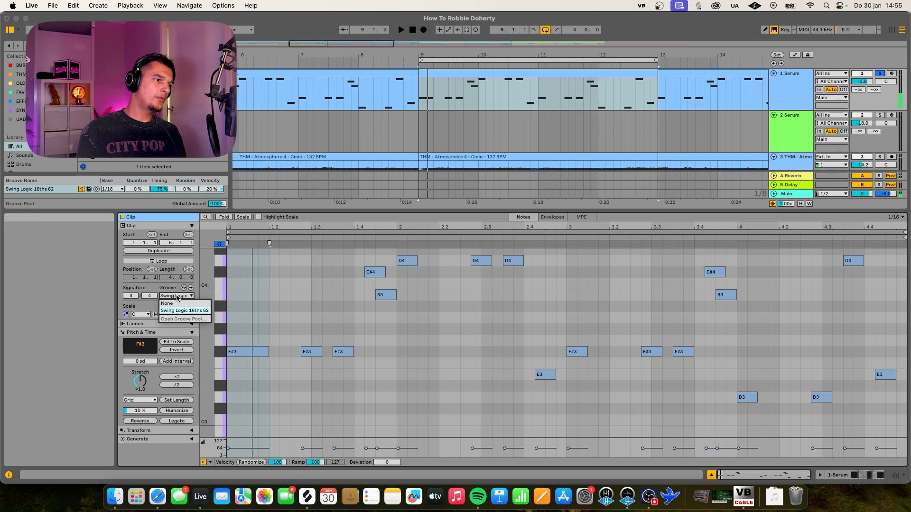
pyautogui.click(180, 311)
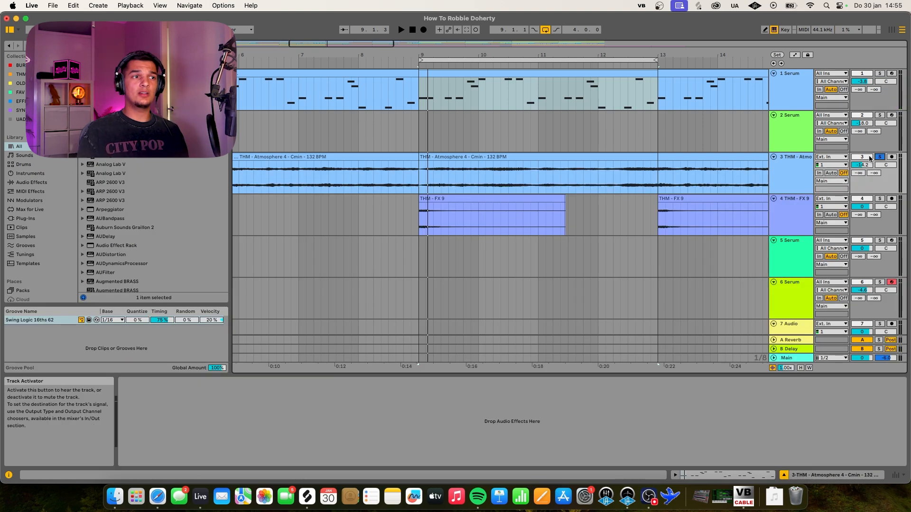
# Listen to the soloed THM Atmosphere 4 clip from bar 9, and play it with the first Serum track added to the solo
pyautogui.click(489, 155)
pyautogui.press('space')
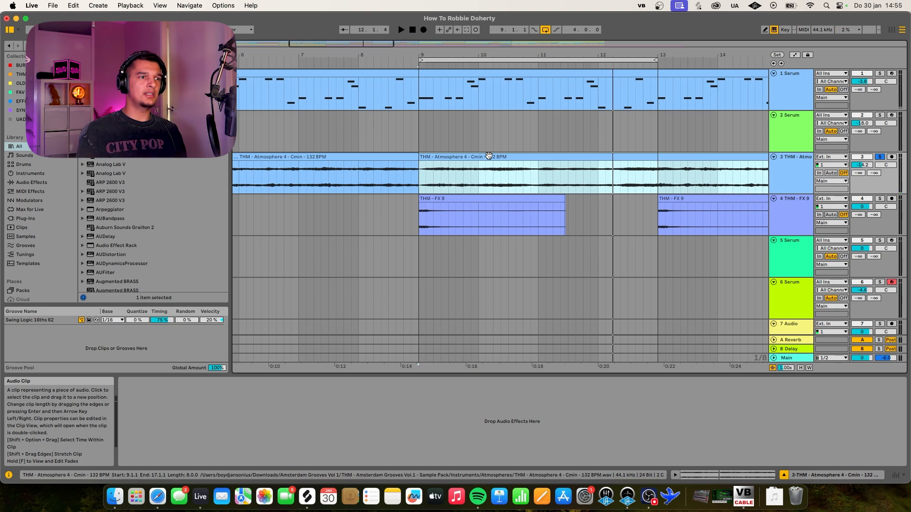
pyautogui.hscroll(-1, 610, 202)
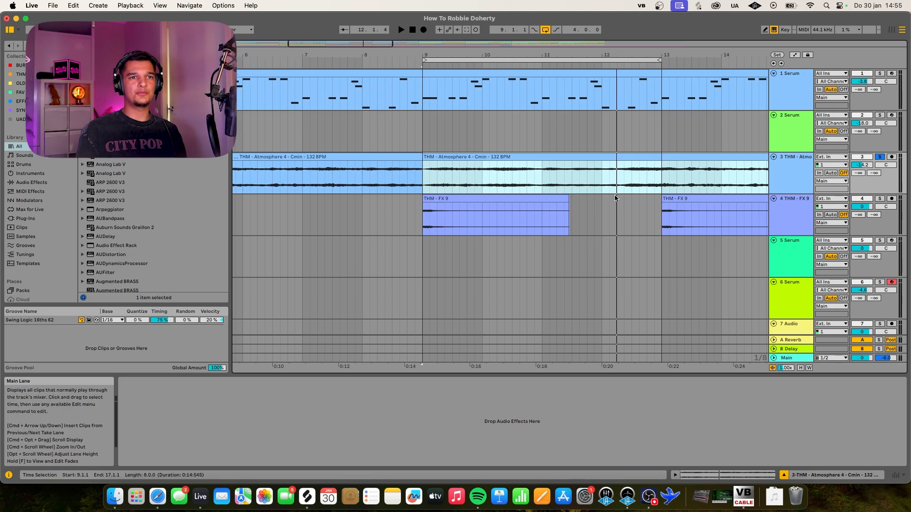
pyautogui.click(880, 75)
pyautogui.press('space')
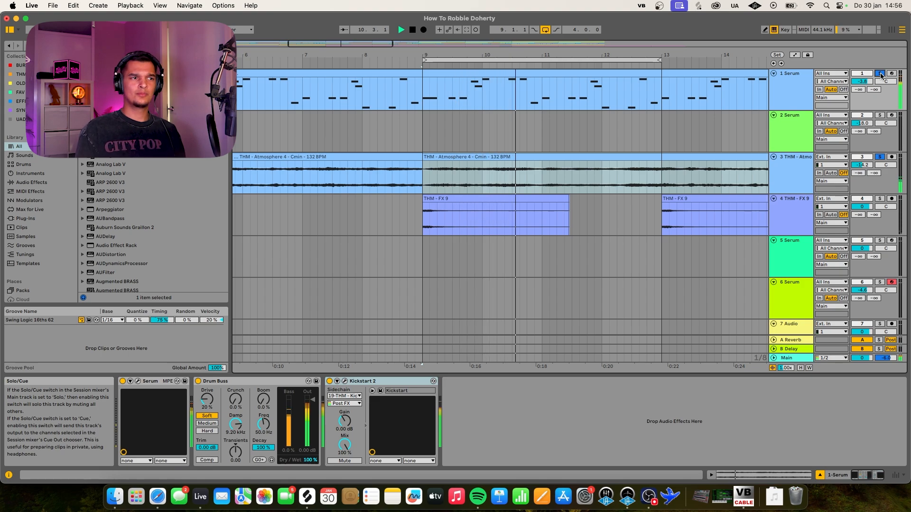
# Solo the THM FX 9 track and listen to its effect clip over the loop from bar 9
pyautogui.click(879, 198)
pyautogui.scroll(-2, 569, 228)
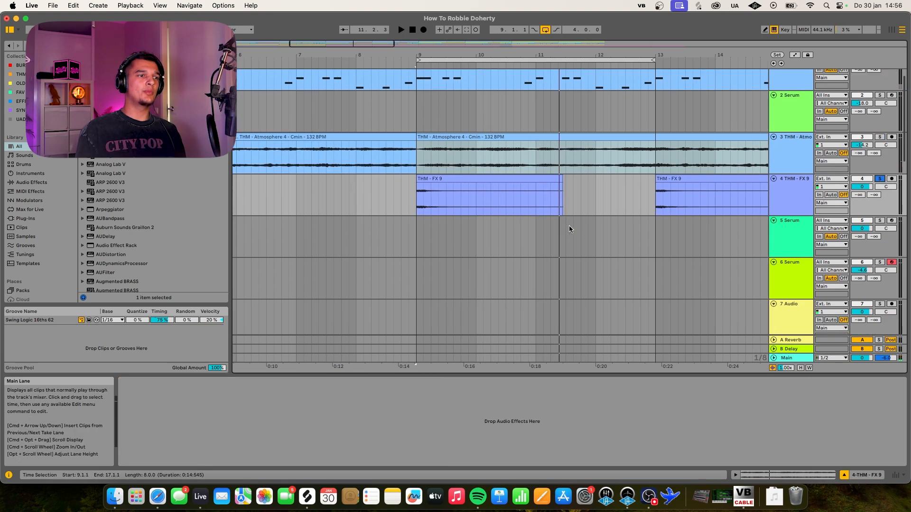
pyautogui.press('space')
pyautogui.press('space')
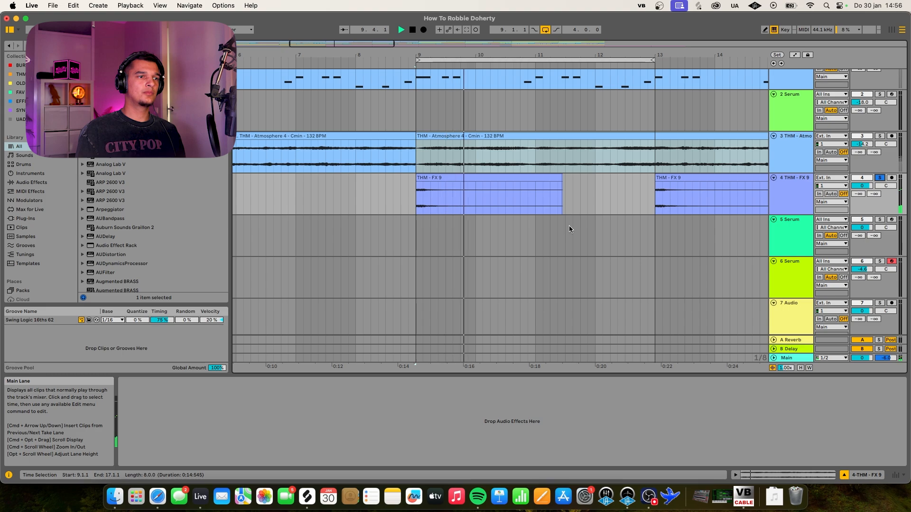
pyautogui.scroll(-5, 569, 229)
pyautogui.press('space')
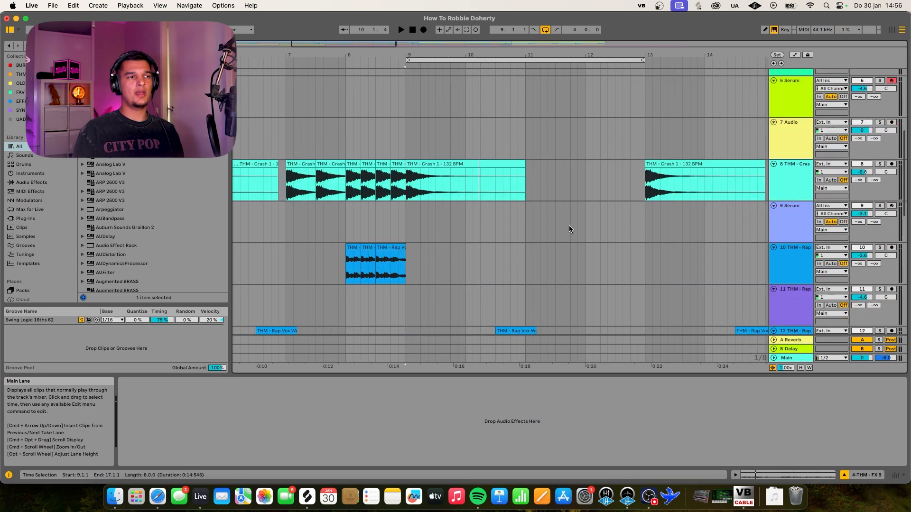
# Solo the THM Crash track, listen to its repeated crash clips from bar 8, and clear the solo
pyautogui.click(879, 164)
pyautogui.click(349, 174)
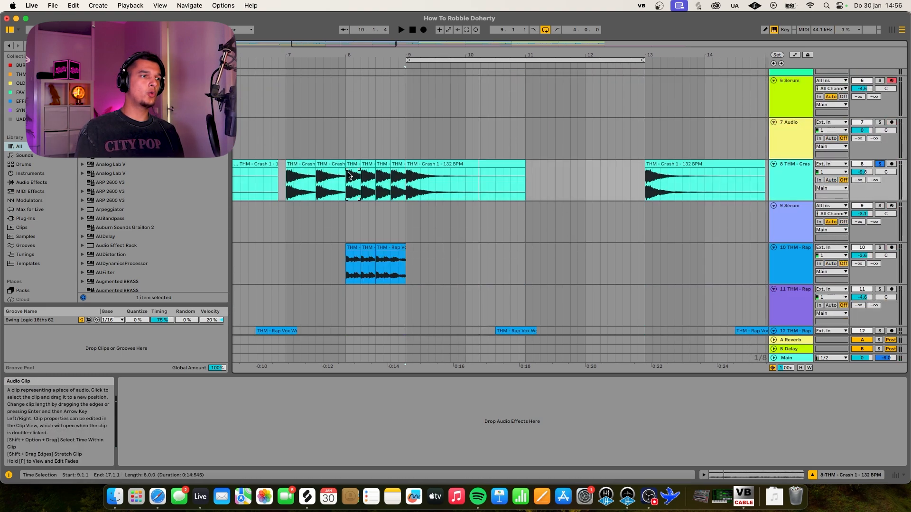
pyautogui.click(342, 191)
pyautogui.press('space')
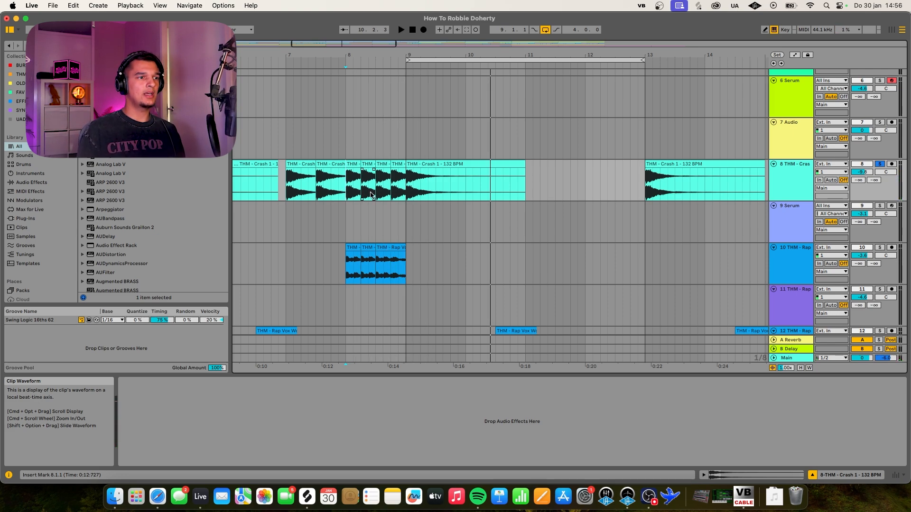
pyautogui.scroll(-2, 371, 194)
pyautogui.click(880, 146)
# Solo the first Serum and THM Atmosphere tracks together and select the atmosphere clip at bar 9 as the playback start
pyautogui.scroll(10, 683, 176)
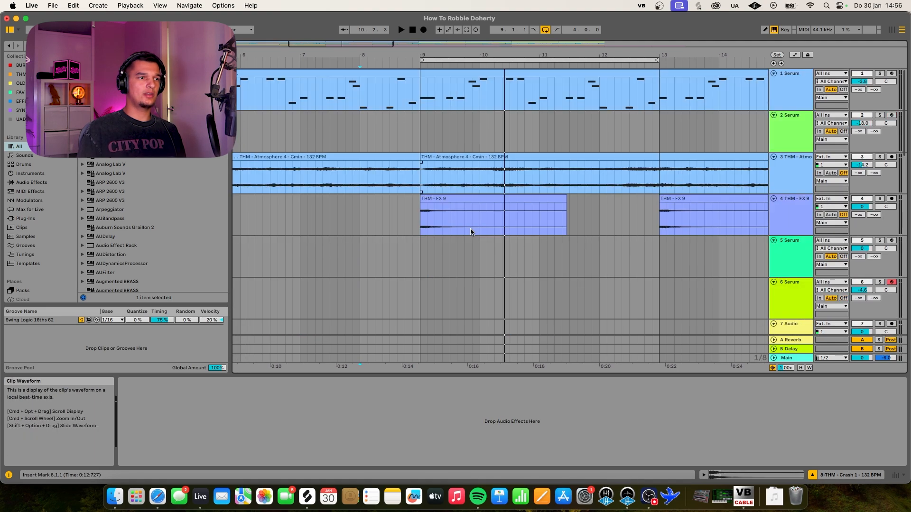
pyautogui.click(879, 157)
pyautogui.click(879, 74)
pyautogui.keyDown('super'); pyautogui.click(879, 157); pyautogui.keyUp('super')
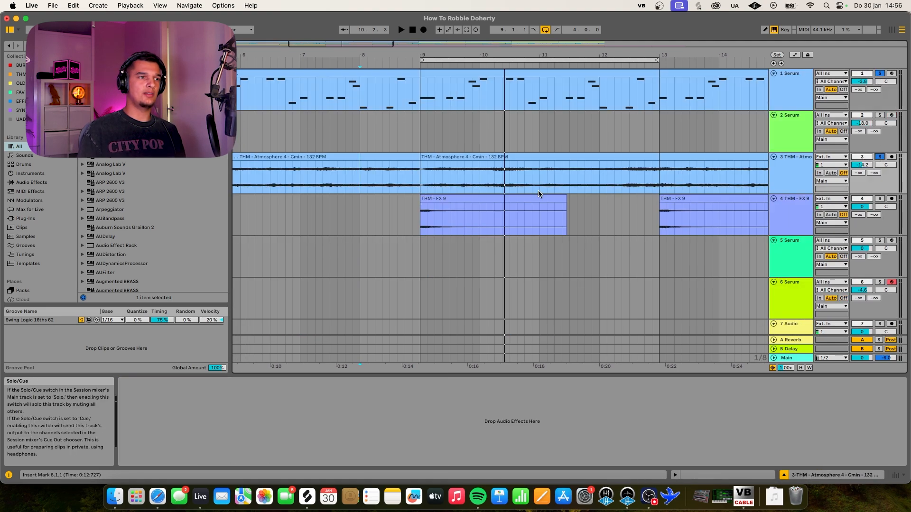
pyautogui.click(488, 157)
# Add the top loop and kick tracks to the solo and listen to the combined groove from bar 9
pyautogui.scroll(-18, 488, 157)
pyautogui.click(879, 194)
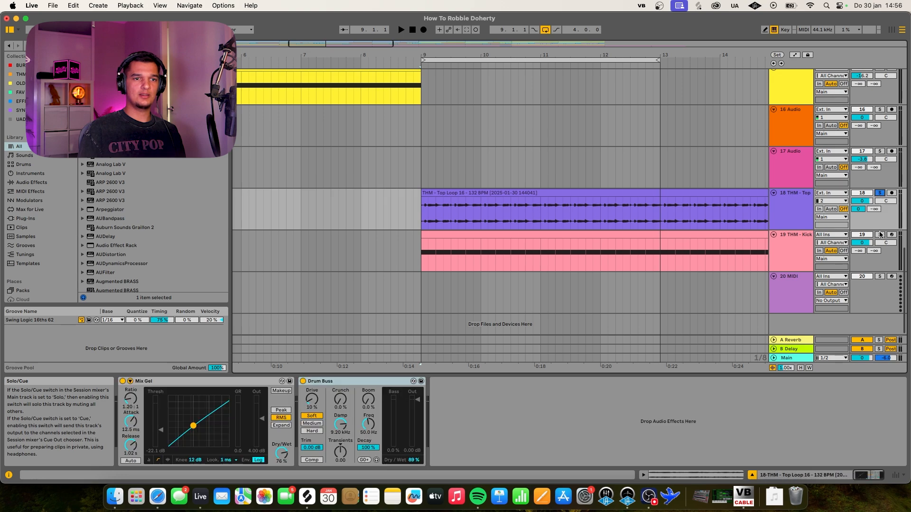
pyautogui.keyDown('super'); pyautogui.click(880, 236); pyautogui.keyUp('super')
pyautogui.press('space')
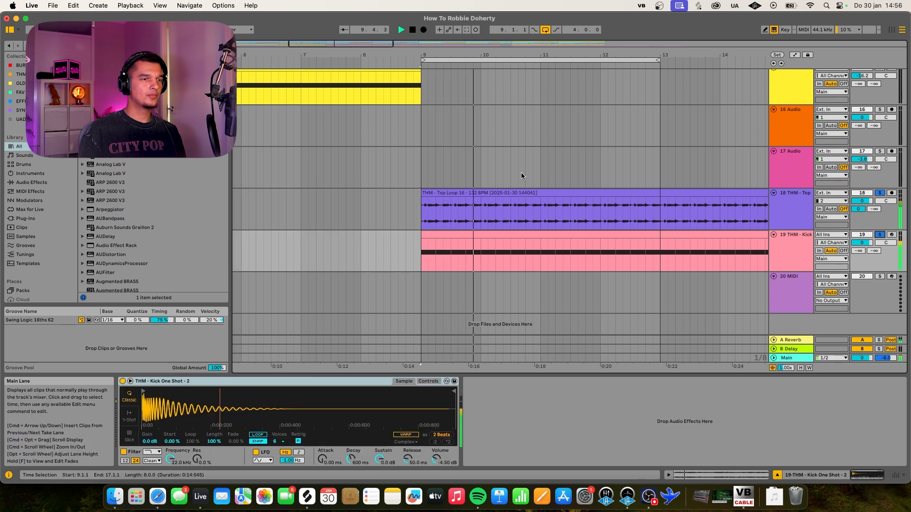
pyautogui.scroll(10, 520, 176)
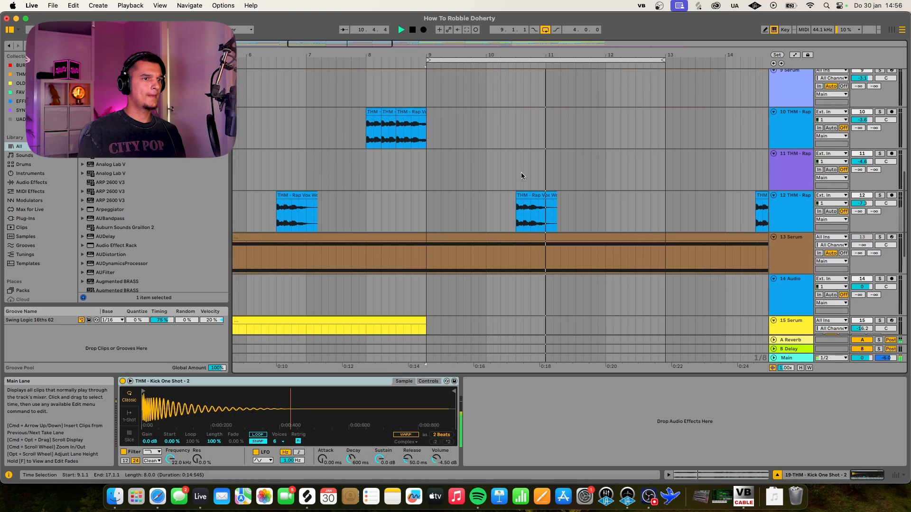
pyautogui.scroll(12, 520, 176)
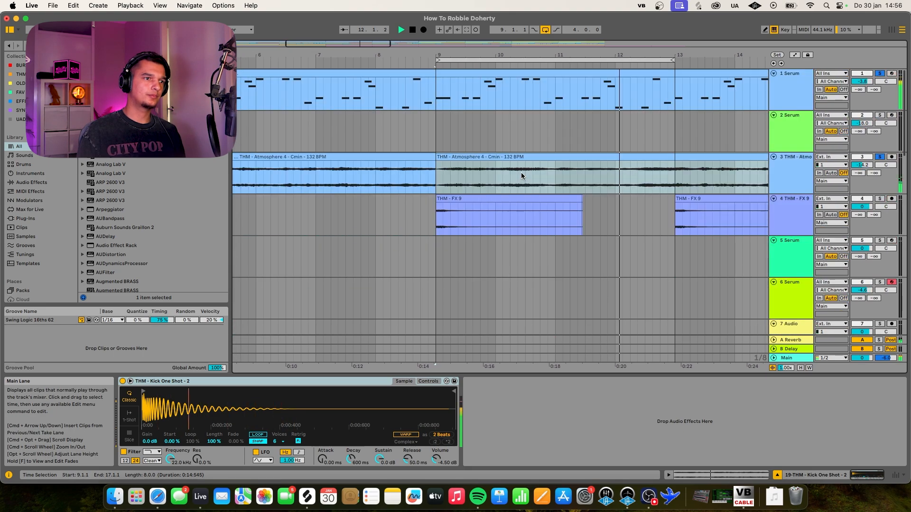
pyautogui.scroll(-14, 521, 176)
pyautogui.press('space')
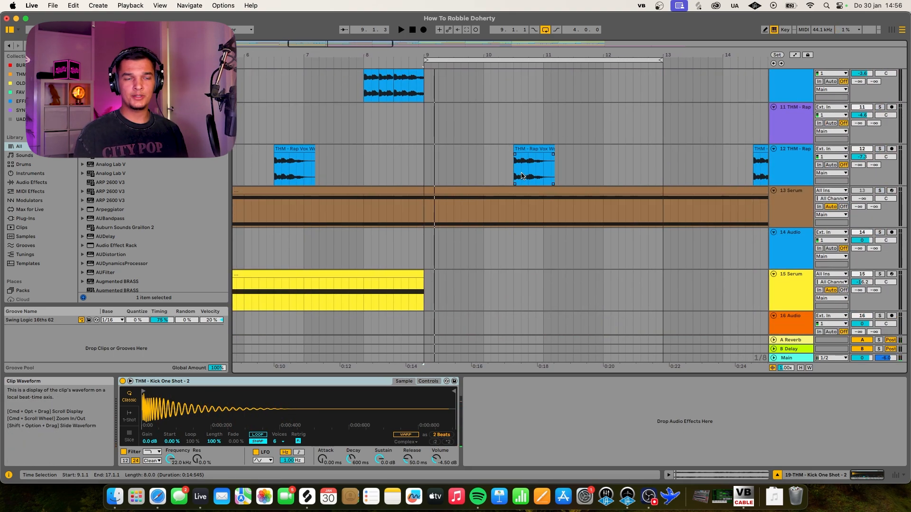
# Solo track 10 and listen to its chopped Rap Vox Words clips from bar 8
pyautogui.scroll(2, 522, 176)
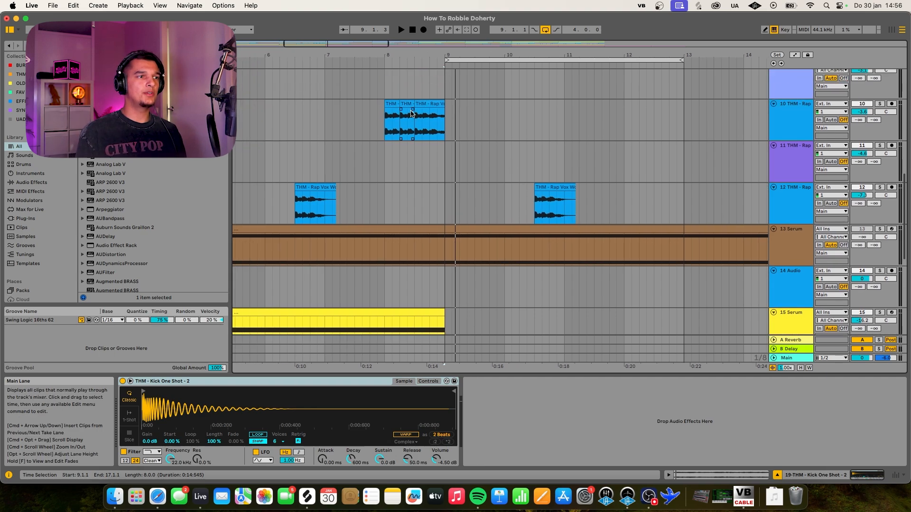
pyautogui.click(382, 129)
pyautogui.scroll(5, 383, 128)
pyautogui.hscroll(2, 539, 157)
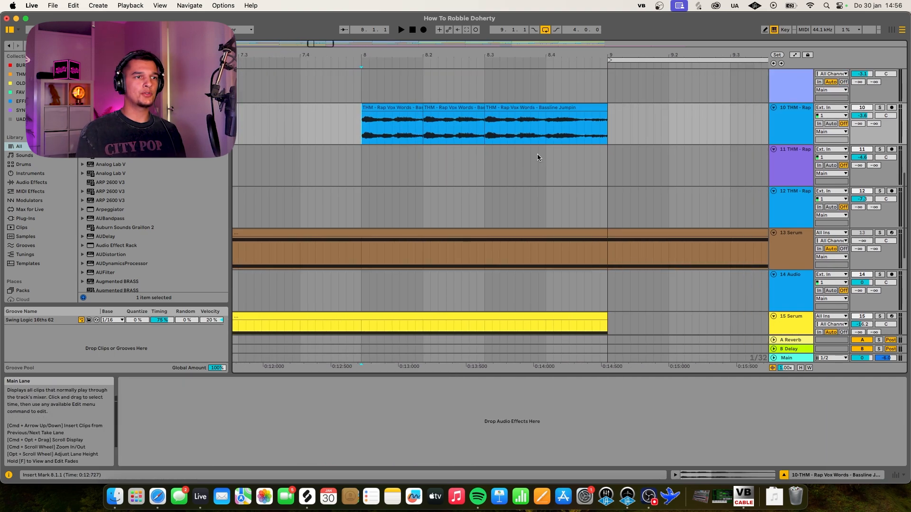
pyautogui.scroll(-4, 539, 157)
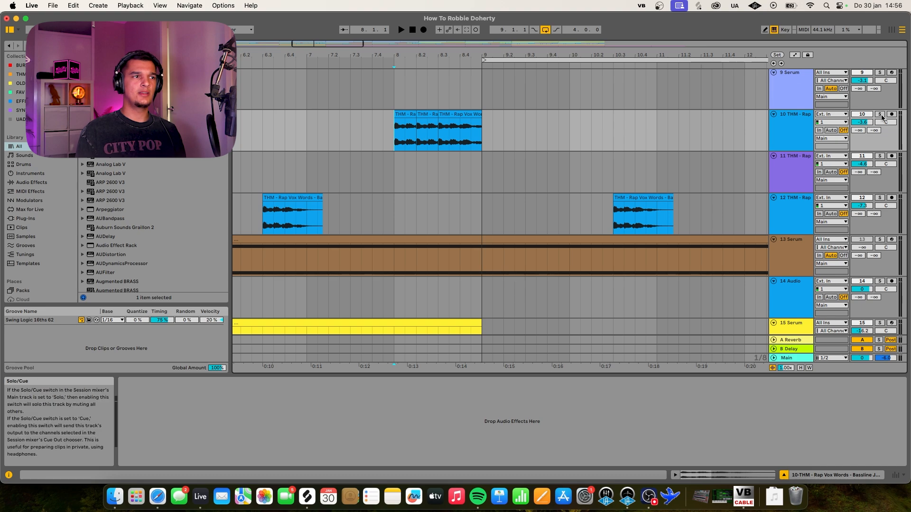
pyautogui.press('space')
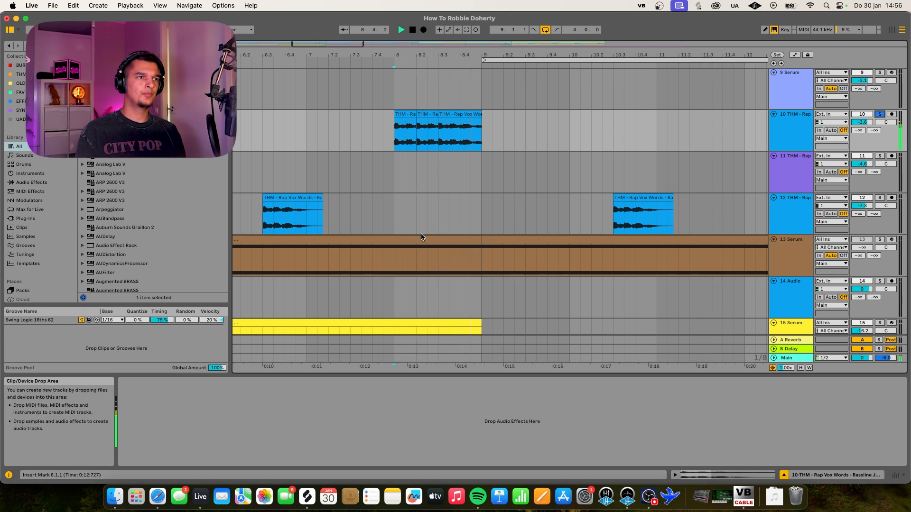
pyautogui.press('space')
# Solo track 12, show its effects, and listen to the processed Rap Vox Words clip at bar 10.3
pyautogui.click(617, 213)
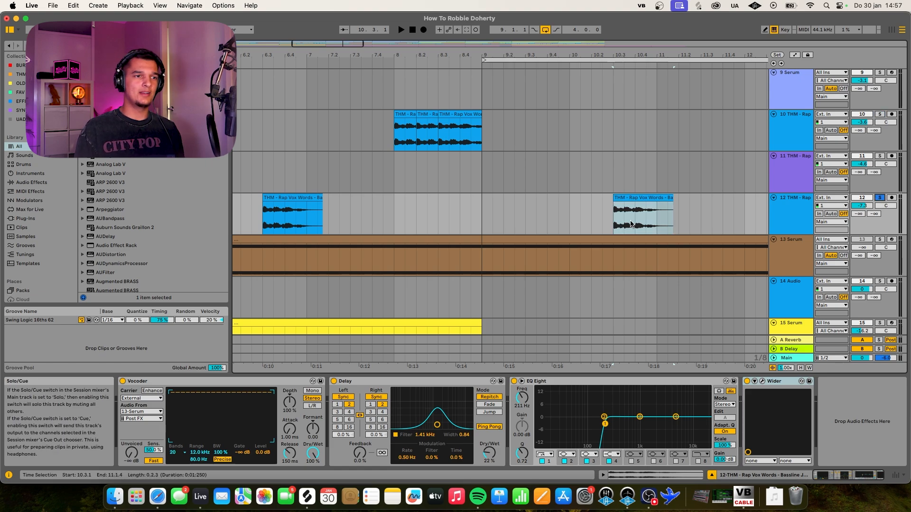
pyautogui.click(625, 198)
pyautogui.hscroll(1, 630, 209)
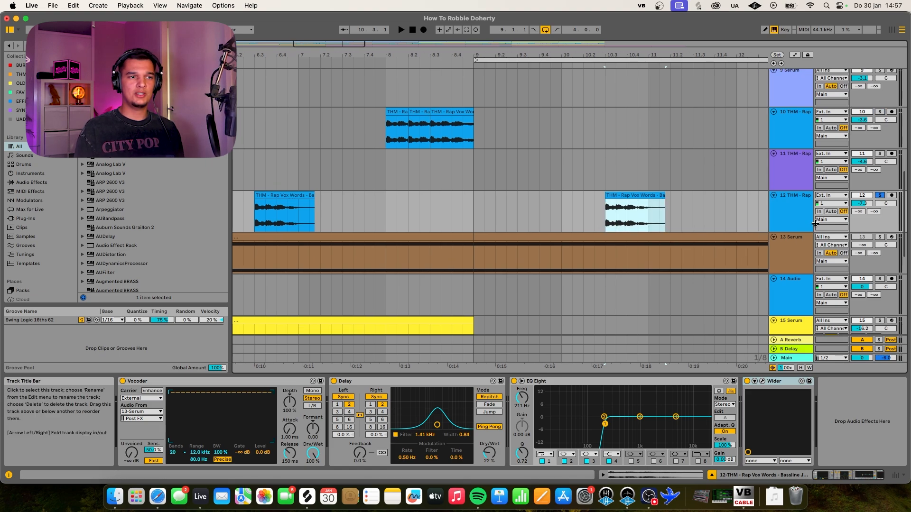
pyautogui.press('space')
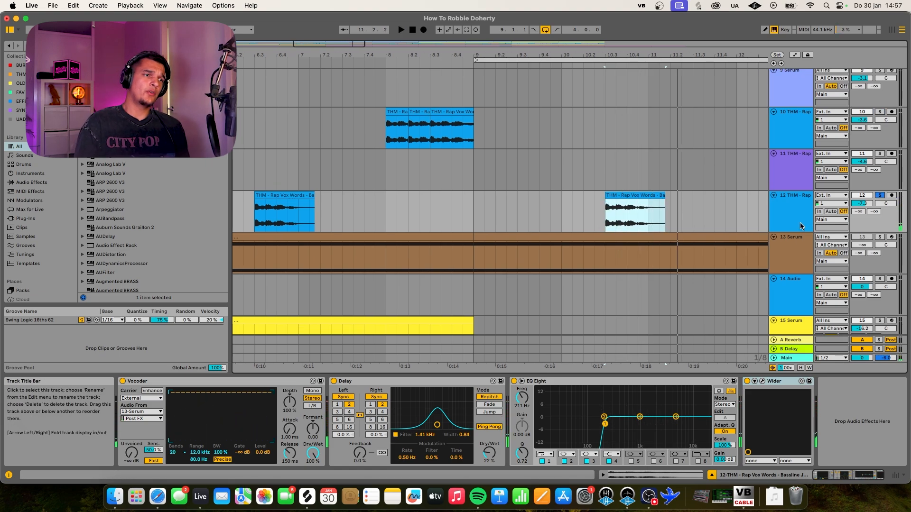
# Temporarily copy the bar 10.3 vocal clip from track 12 to soloed track 10 to hear it without effects, and return it to track 12
pyautogui.moveTo(647, 196); pyautogui.dragTo(650, 140)
pyautogui.click(879, 112)
pyautogui.press('space')
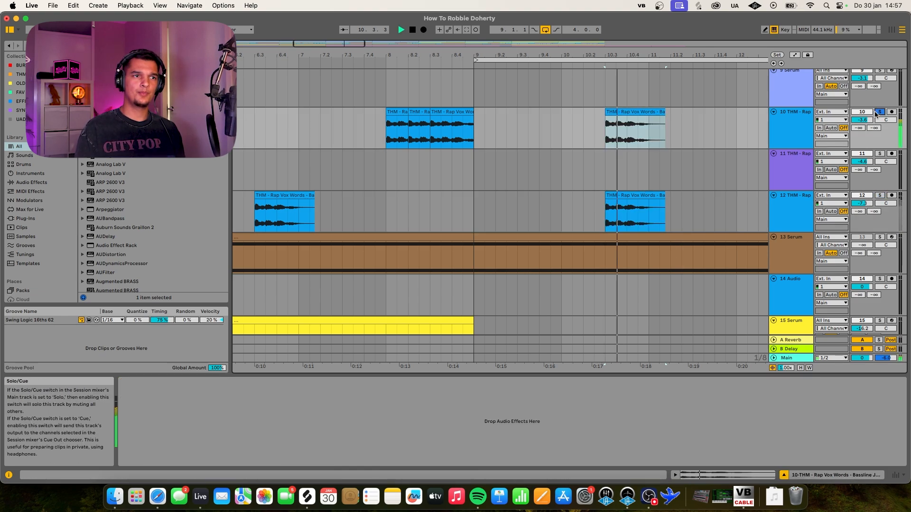
pyautogui.press('space')
pyautogui.moveTo(627, 113); pyautogui.dragTo(626, 197)
# Examine the Vocoder's carrier choices on track 12 and the notes of the Serum clip on track 13 that feeds it
pyautogui.click(793, 213)
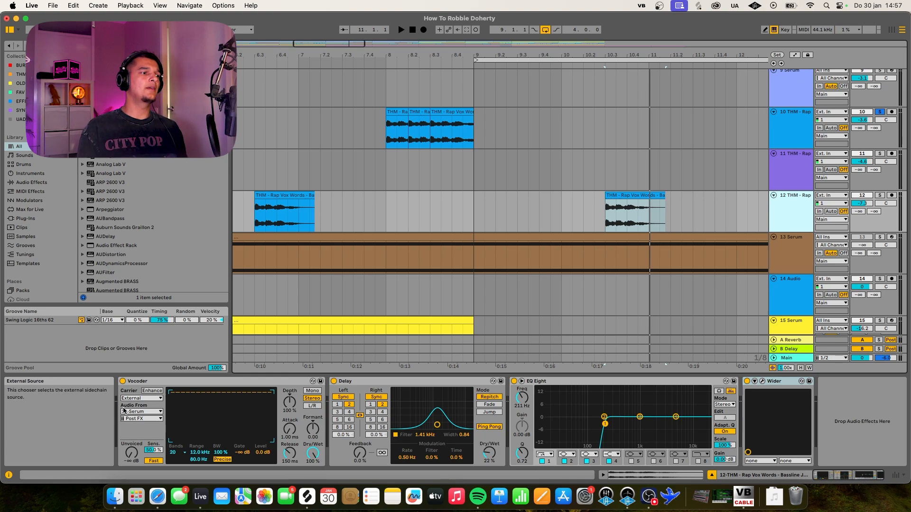
pyautogui.click(142, 398)
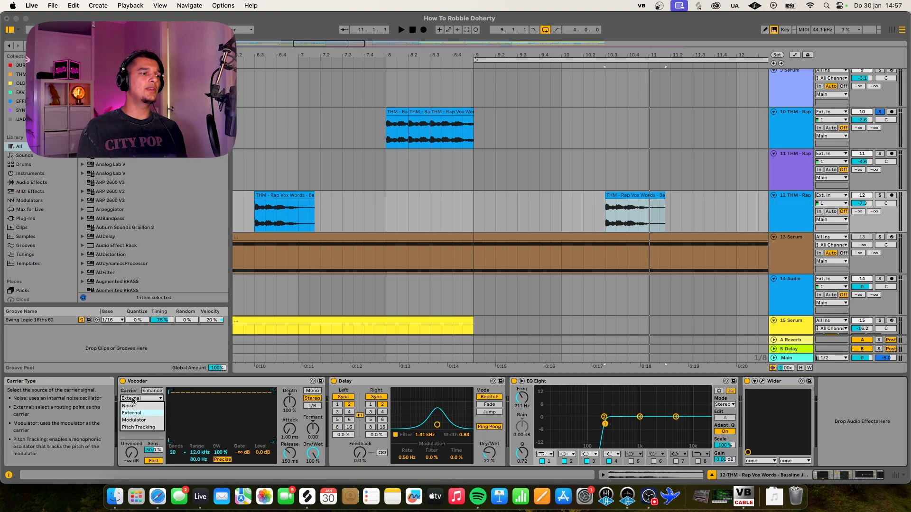
pyautogui.click(799, 252)
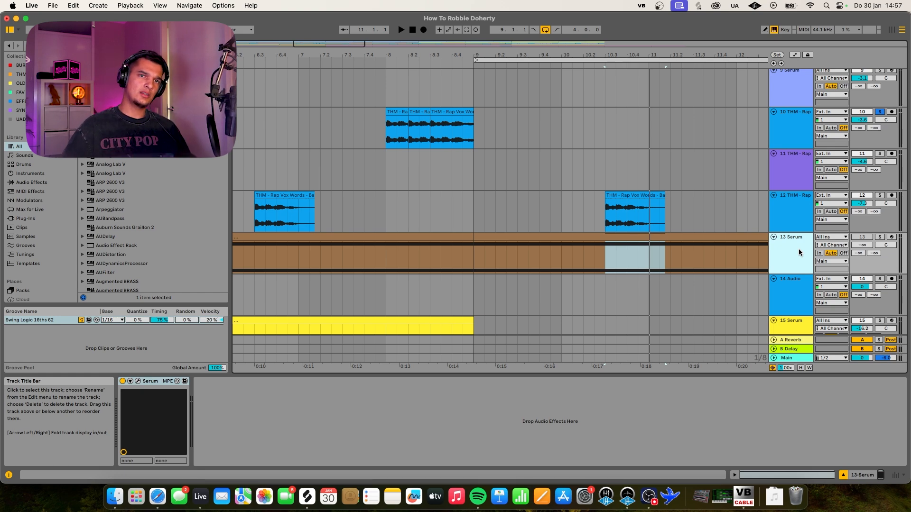
pyautogui.doubleClick(687, 251)
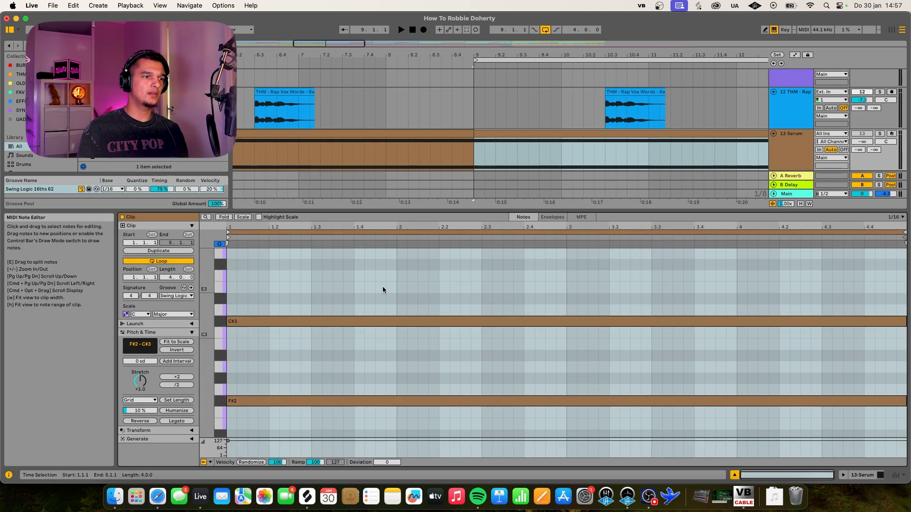
pyautogui.hotkey('shift', 'Tab')
# Solo track 12 and listen to the vocoded Rap Vox Words clip at bar 10.3 with its effects shown
pyautogui.scroll(2, 659, 241)
pyautogui.hscroll(2, 659, 240)
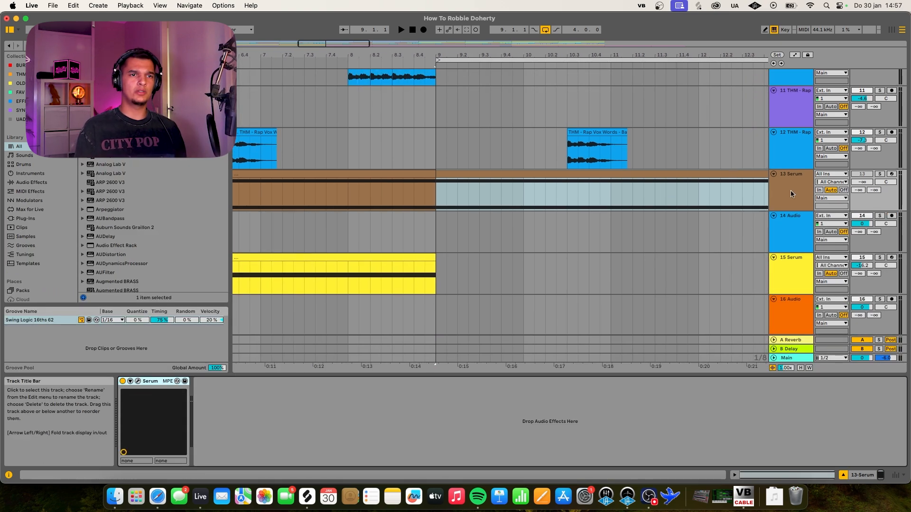
pyautogui.click(879, 132)
pyautogui.click(568, 159)
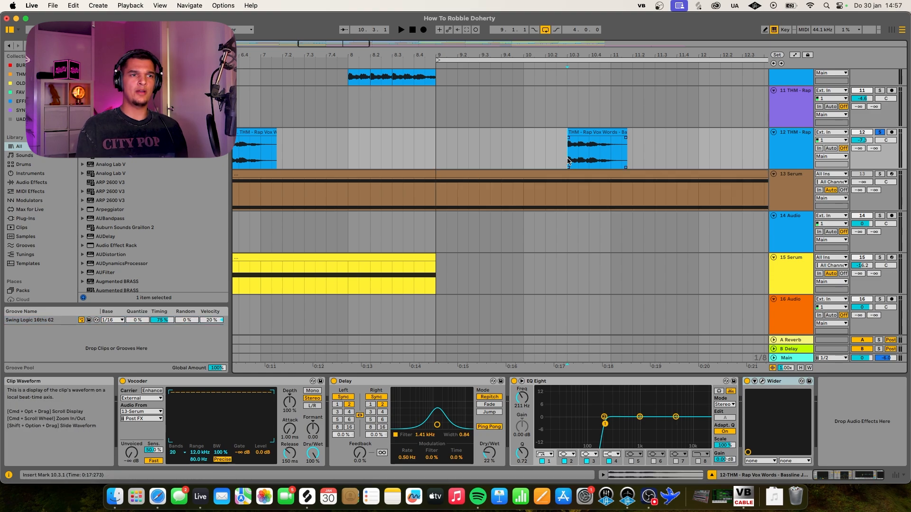
pyautogui.press('space')
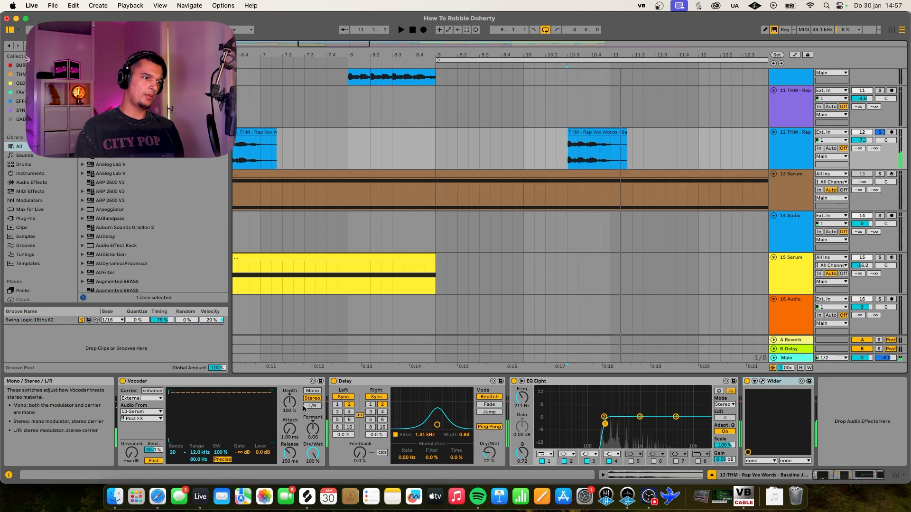
pyautogui.press('space')
# Raise the Vocoder's Depth to 141% on track 12 and audition the clip at bar 10.3
pyautogui.moveTo(291, 409)
pyautogui.mouseDown()
pyautogui.moveTo(290, 375)
pyautogui.moveTo(290, 441)
pyautogui.moveTo(290, 396)
pyautogui.mouseUp()
pyautogui.press('space')
pyautogui.press('space')
pyautogui.press('space')
pyautogui.press('space')
pyautogui.press('space')
pyautogui.press('space')
pyautogui.press('space')
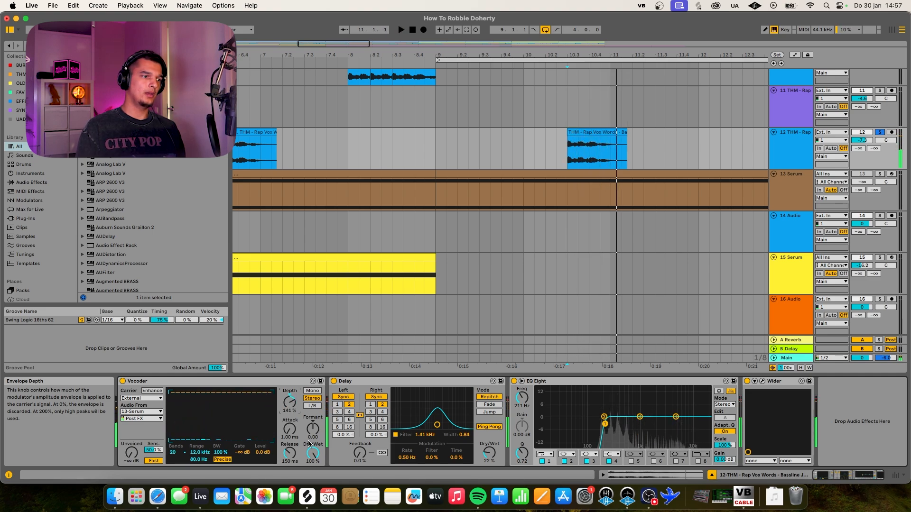
# Audition the vocal clip with the Vocoder's Dry/Wet at 55%, and restore it to 100%
pyautogui.click(313, 429)
pyautogui.press('space')
pyautogui.moveTo(312, 430); pyautogui.dragTo(313, 456)
pyautogui.press('space')
pyautogui.press('space')
pyautogui.press('space')
pyautogui.press('space')
pyautogui.press('space')
pyautogui.press('space')
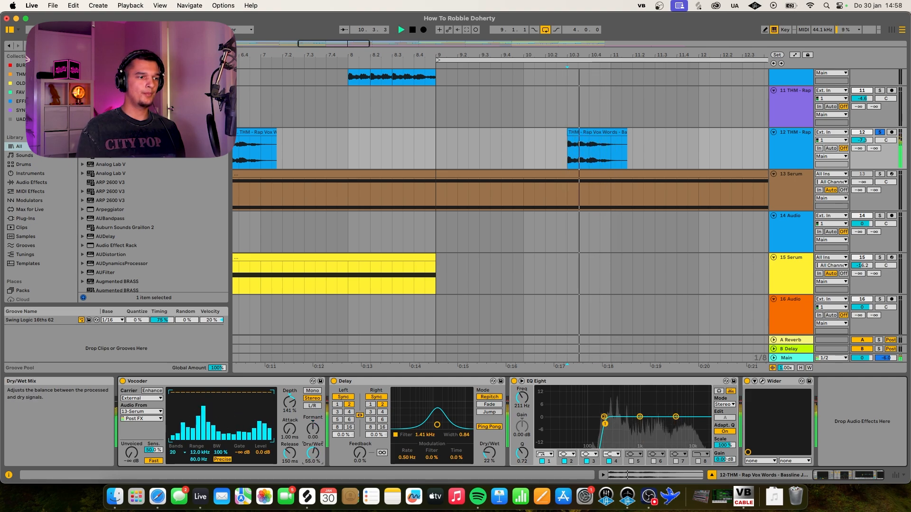
pyautogui.press('space')
pyautogui.press('space')
pyautogui.press('space')
pyautogui.moveTo(313, 459); pyautogui.dragTo(313, 444)
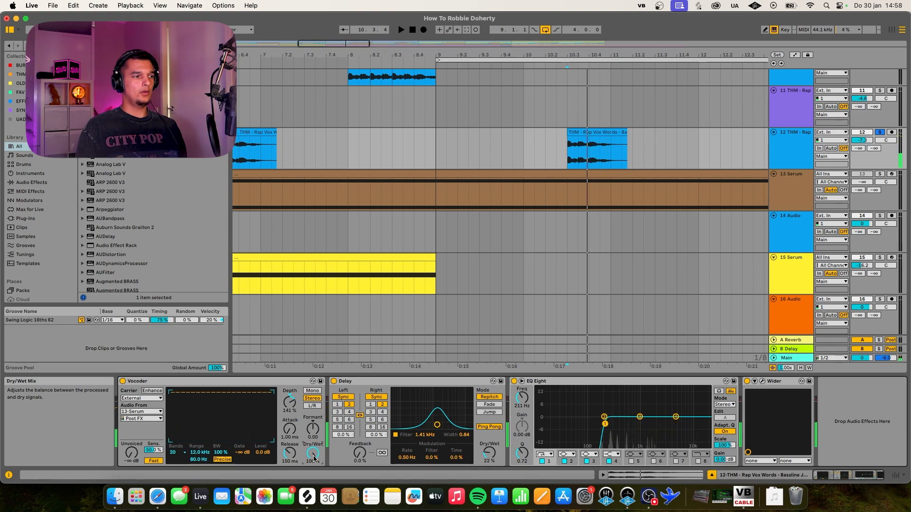
# Unsolo track 12 and listen to the vocoded vocal in the full mix from bar 9
pyautogui.click(880, 132)
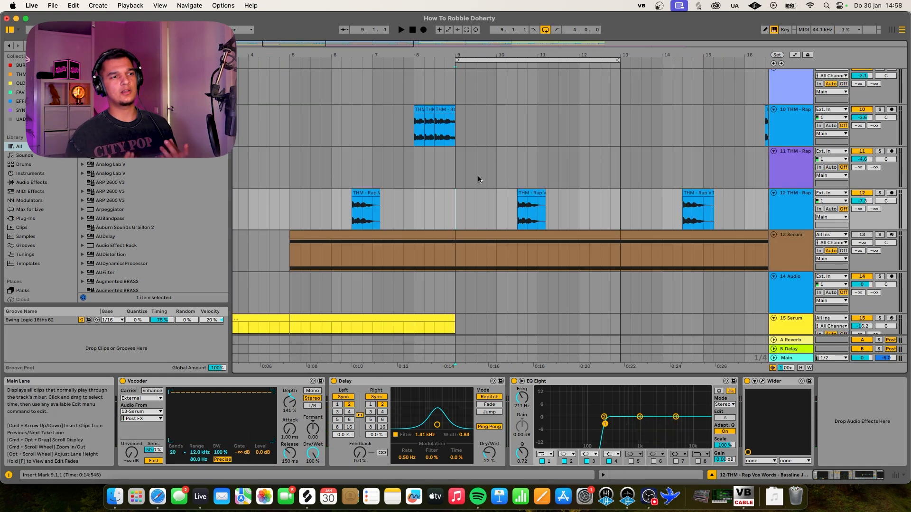
pyautogui.press('space')
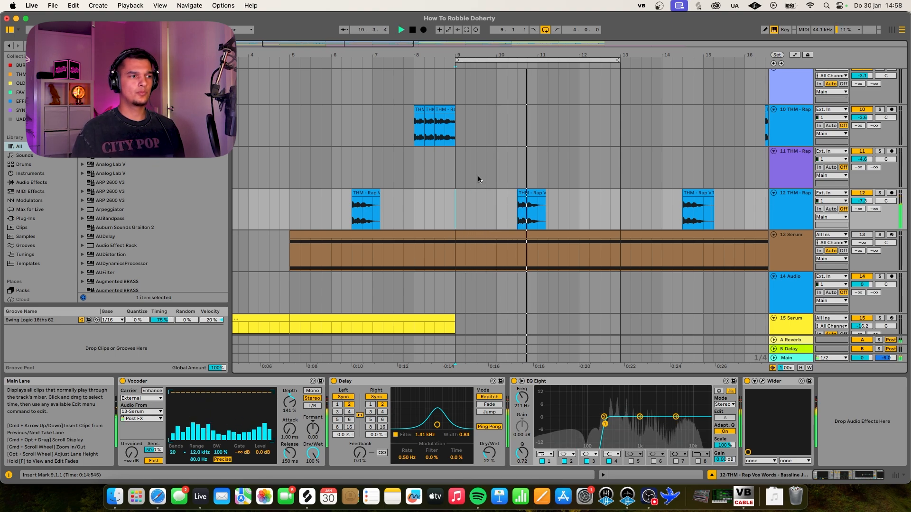
pyautogui.press('space')
pyautogui.scroll(10, 478, 179)
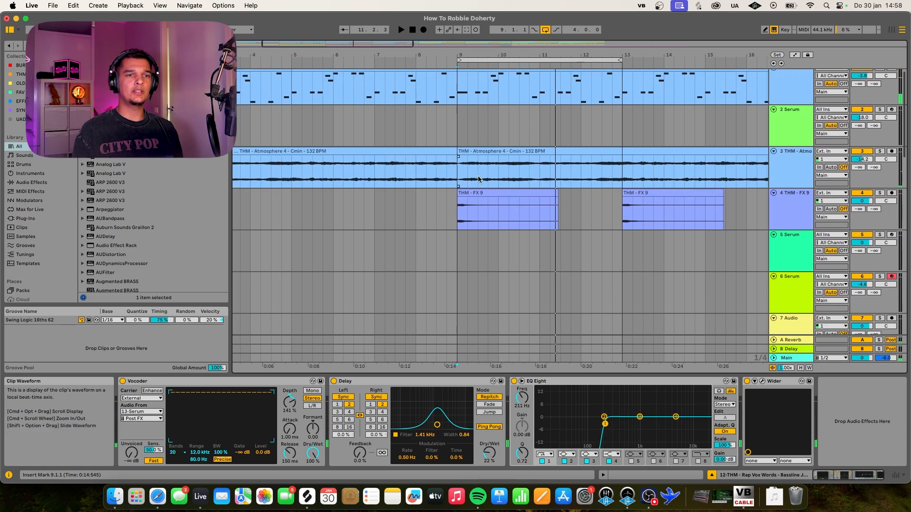
pyautogui.scroll(-5, 530, 261)
pyautogui.scroll(-2, 530, 261)
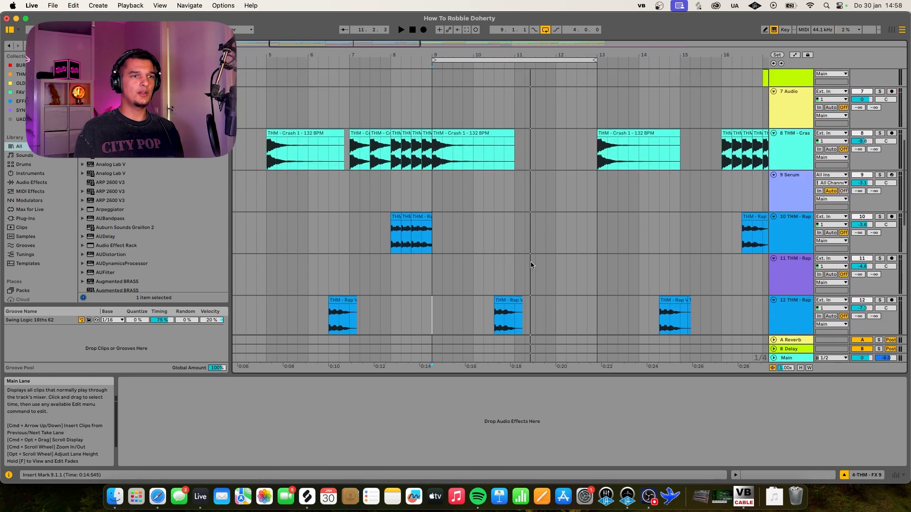
# Briefly solo the crash on track 8 and the vocals on track 12, and return to the full mix
pyautogui.click(879, 133)
pyautogui.scroll(-3, 742, 227)
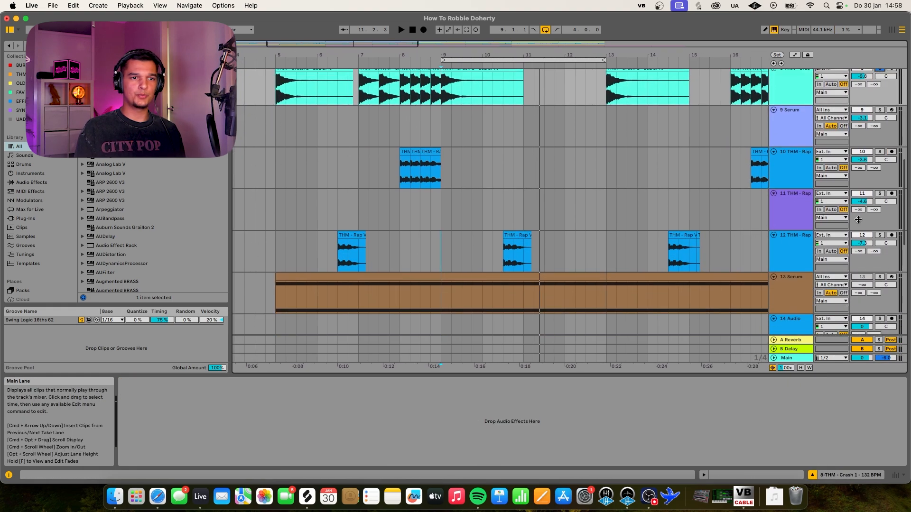
pyautogui.click(879, 235)
pyautogui.press('space')
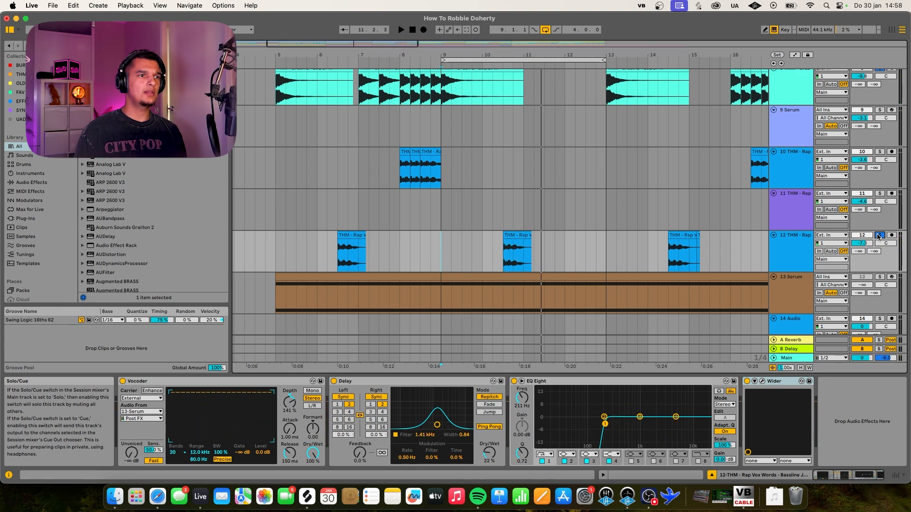
pyautogui.scroll(-3, 585, 261)
pyautogui.scroll(-5, 585, 260)
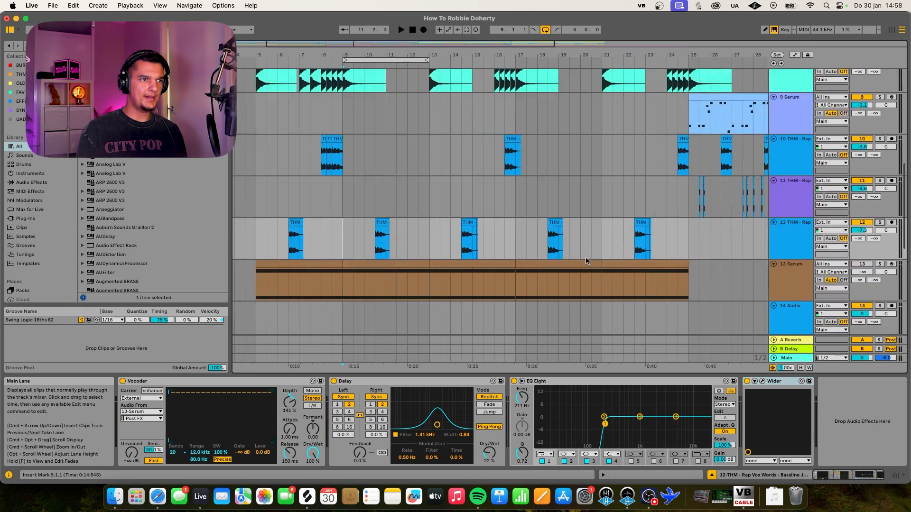
# Play the full arrangement from bar 25, where the Serum clips on tracks 2 and 9 start
pyautogui.scroll(5, 585, 260)
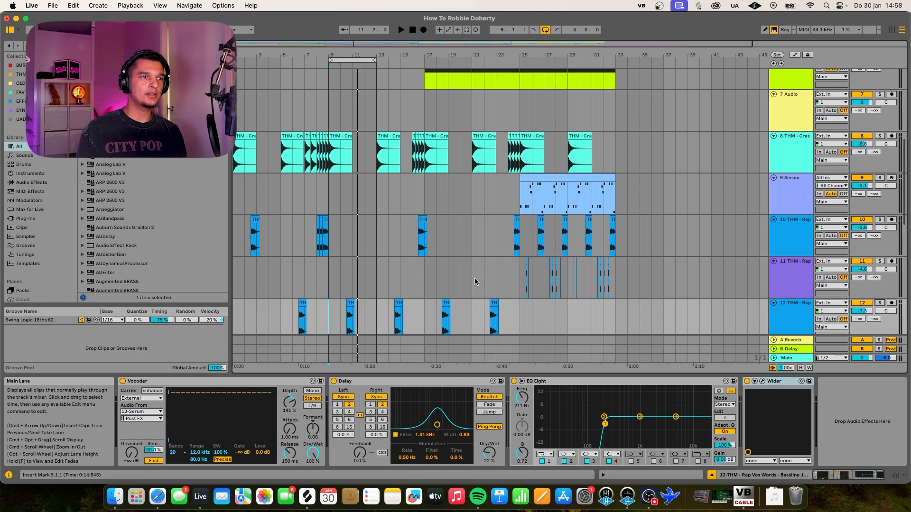
pyautogui.scroll(5, 475, 278)
pyautogui.click(517, 198)
pyautogui.press('space')
pyautogui.scroll(4, 517, 199)
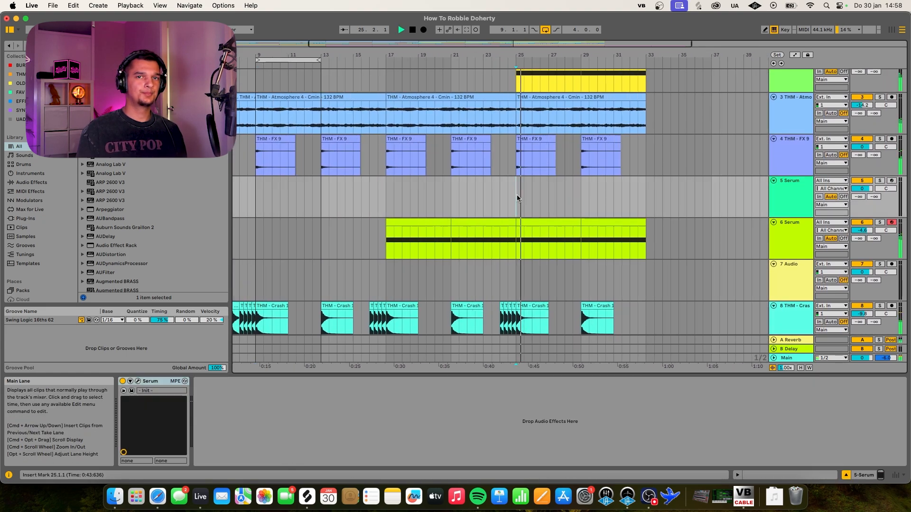
pyautogui.hscroll(2, 517, 199)
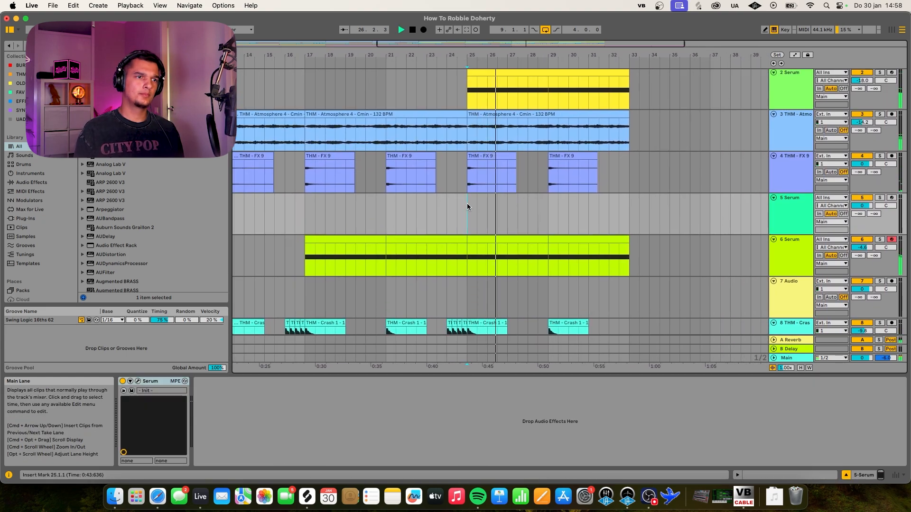
# Set the loop to bars 25 to 33, listen to it, and select the deactivated track 1 clip at bar 29
pyautogui.moveTo(469, 205); pyautogui.dragTo(627, 205)
pyautogui.press('super+l')
pyautogui.scroll(3, 627, 208)
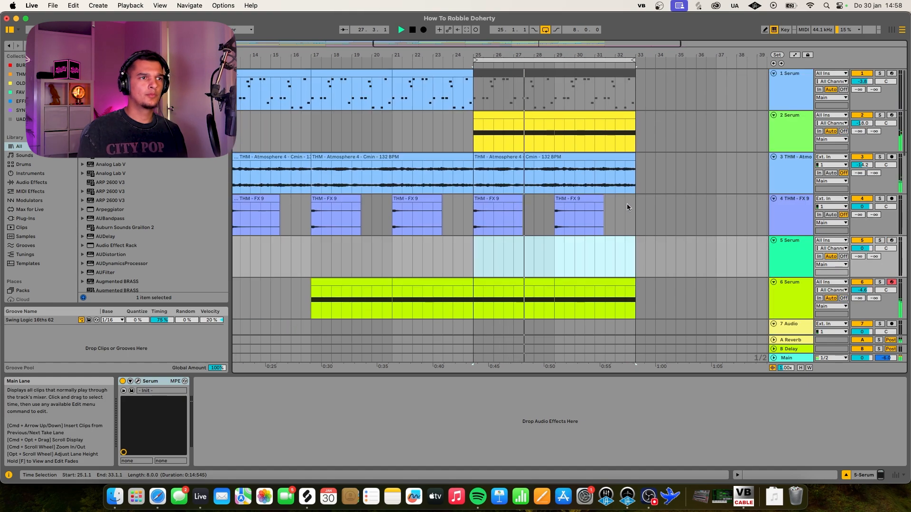
pyautogui.click(573, 74)
pyautogui.press('space')
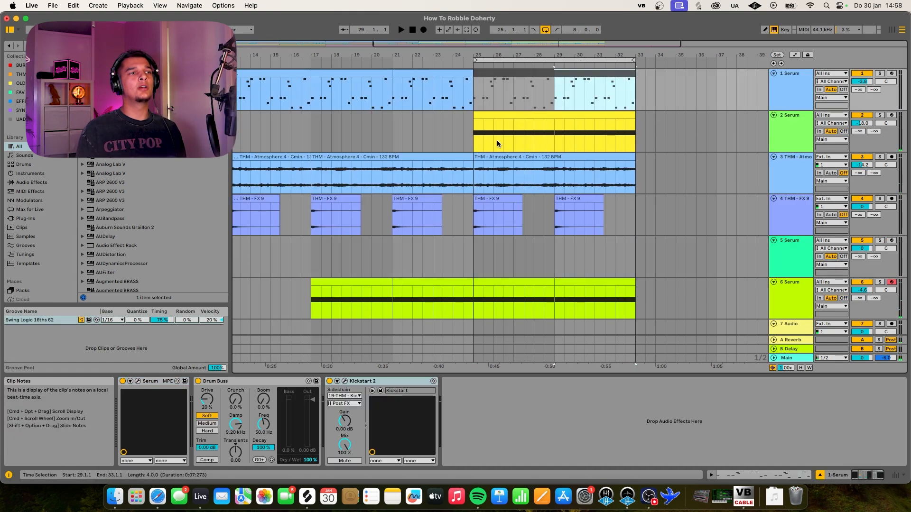
# Solo track 9, listen to its bassline from bar 25, and show its Serum preset BS - Lately
pyautogui.scroll(-8, 477, 213)
pyautogui.click(480, 213)
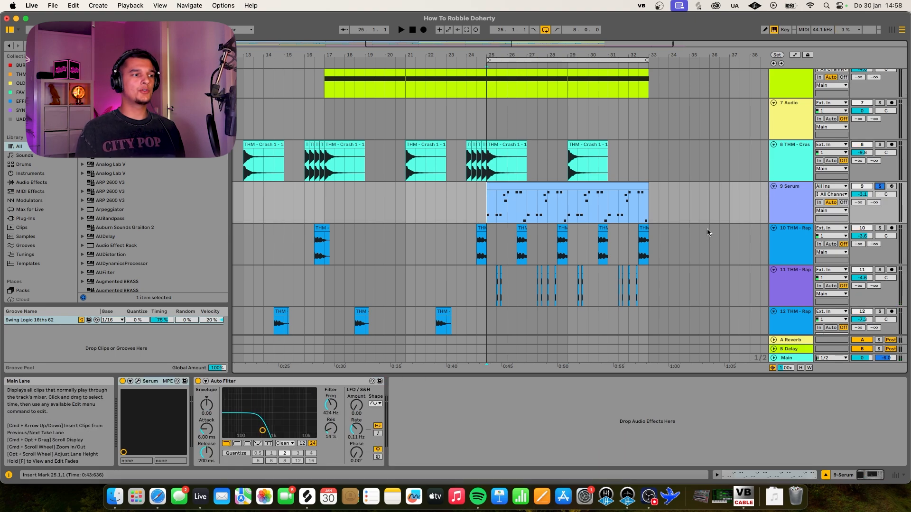
pyautogui.press('space')
pyautogui.click(137, 381)
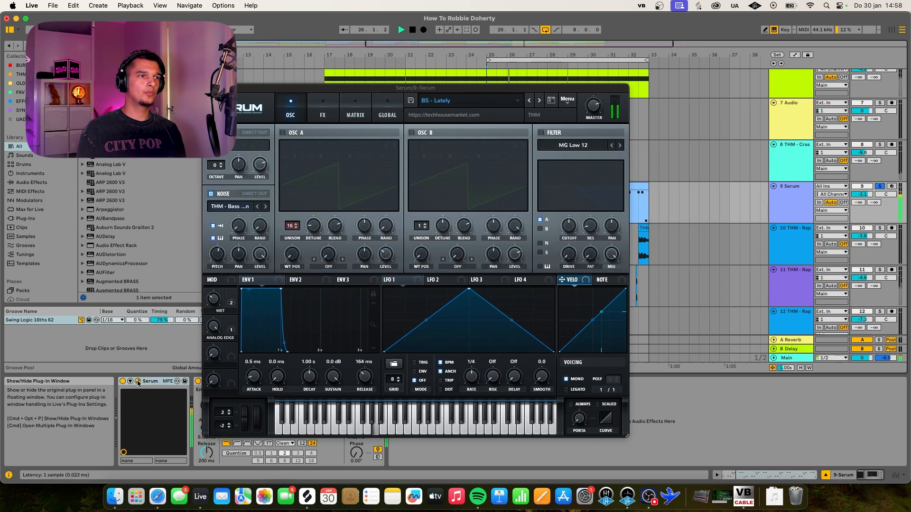
pyautogui.press('space')
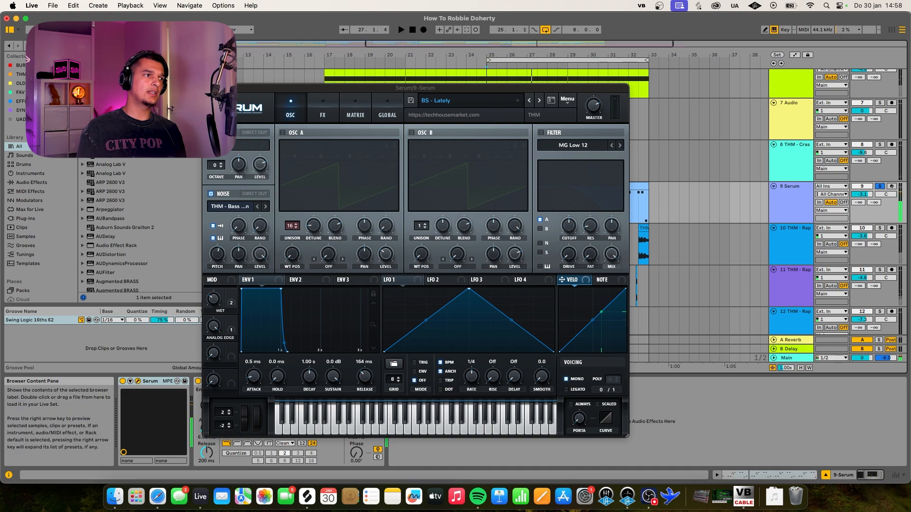
# Compare the track 9 bass with Auto Filter bypassed and re-enabled
pyautogui.click(250, 380)
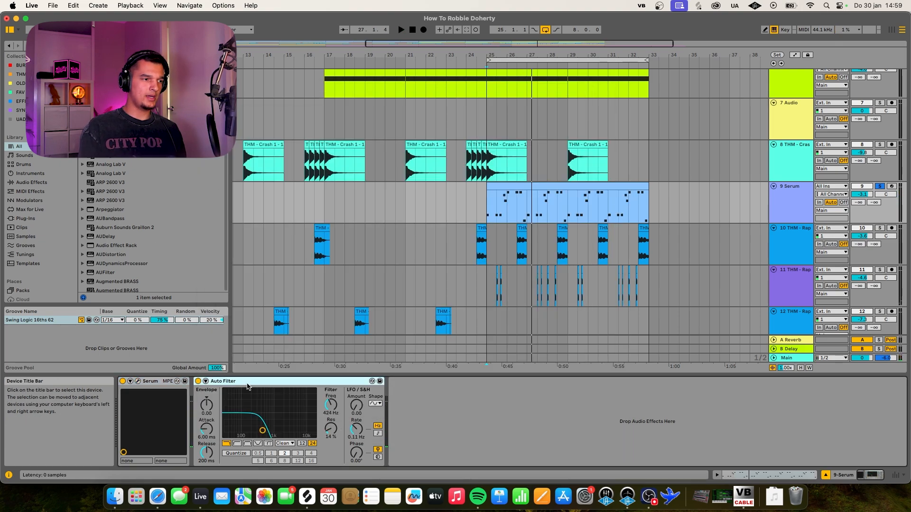
pyautogui.press('0')
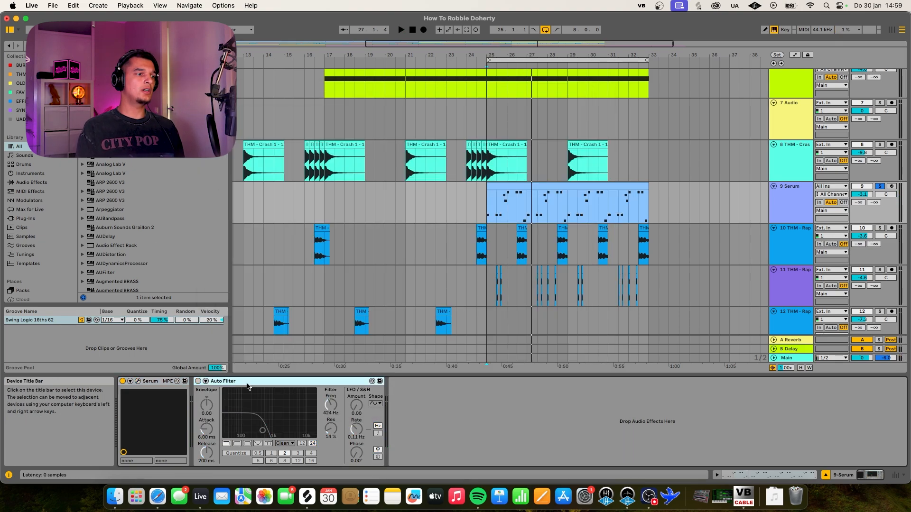
pyautogui.press('space')
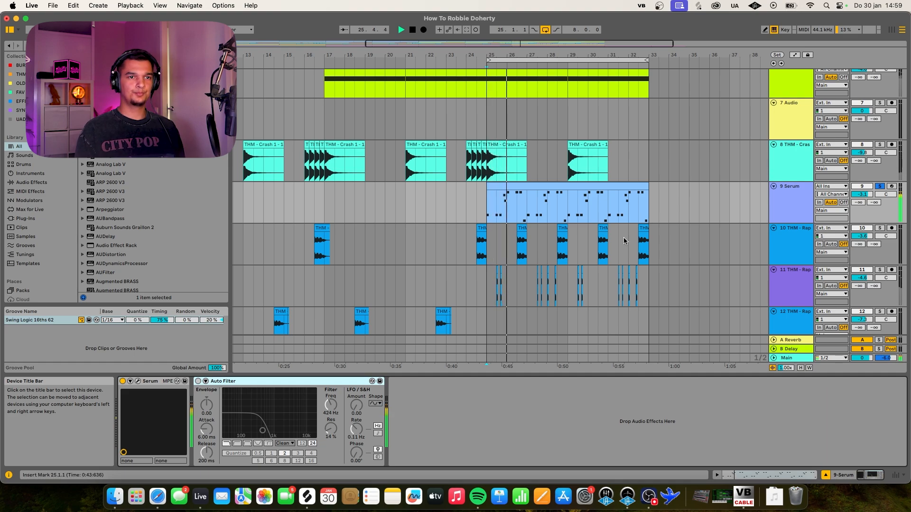
pyautogui.press('0')
pyautogui.press('space')
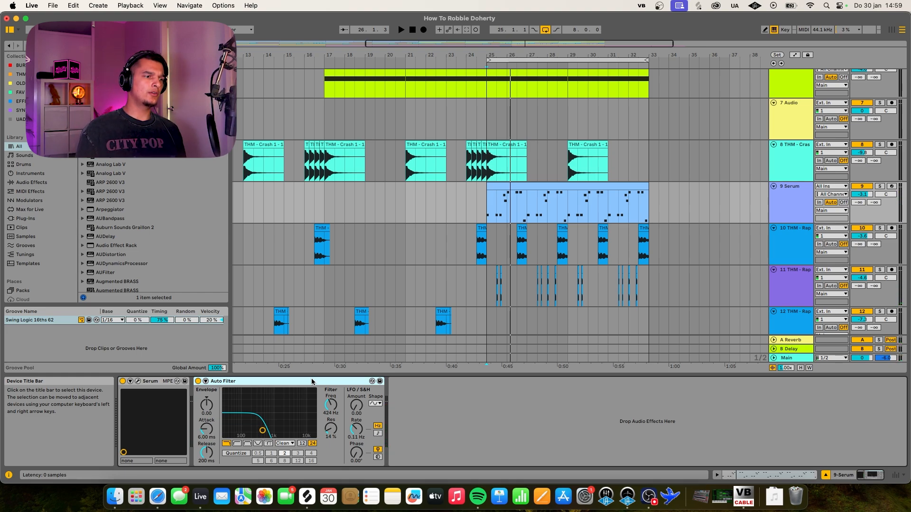
# Add Kickstart 2 after Auto Filter on track 9 and set its sidechain input to the 19-THM kick track
pyautogui.press('super+f')
pyautogui.write('satu')
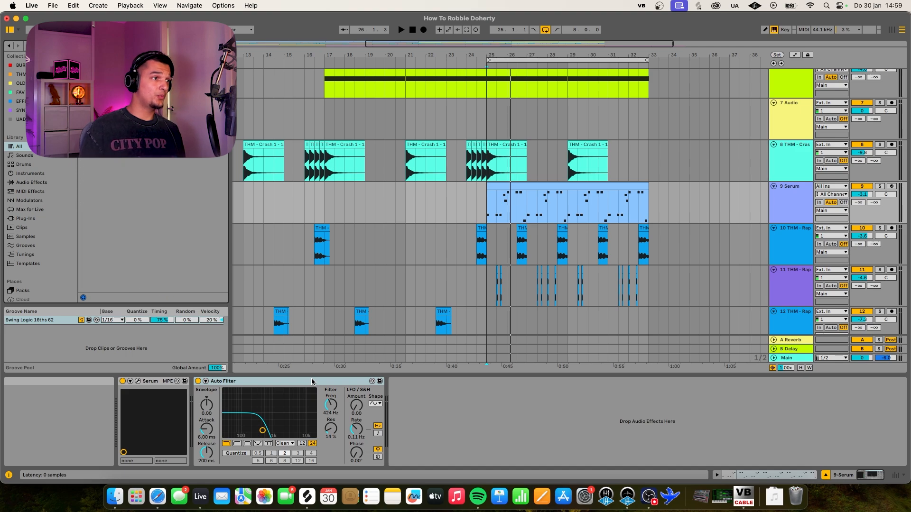
pyautogui.press('Down')
pyautogui.press('Return')
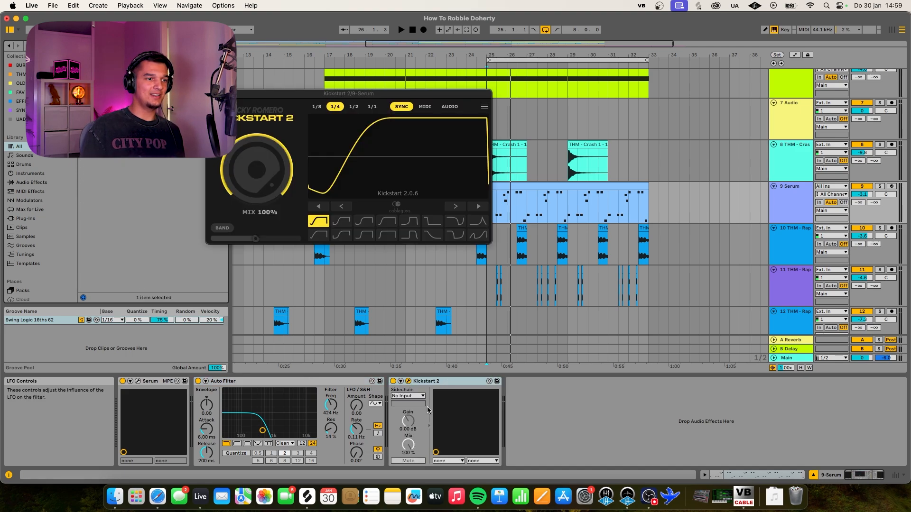
pyautogui.click(408, 395)
pyautogui.click(418, 360)
# Listen to the sidechained track 9 bass in the full mix with Kickstart 2's Mix at 100%, and close the plug-in window
pyautogui.press('space')
pyautogui.moveTo(258, 171)
pyautogui.mouseDown()
pyautogui.moveTo(259, 185)
pyautogui.moveTo(259, 170)
pyautogui.mouseUp()
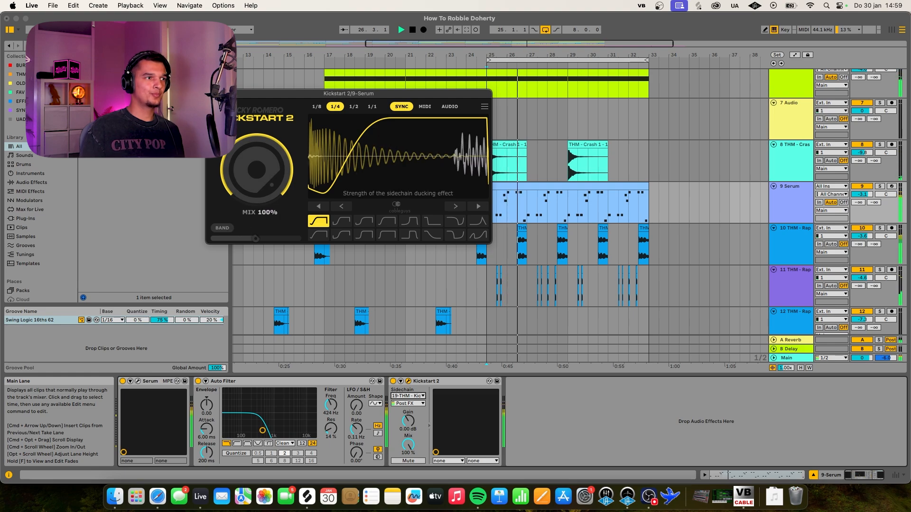
pyautogui.click(211, 93)
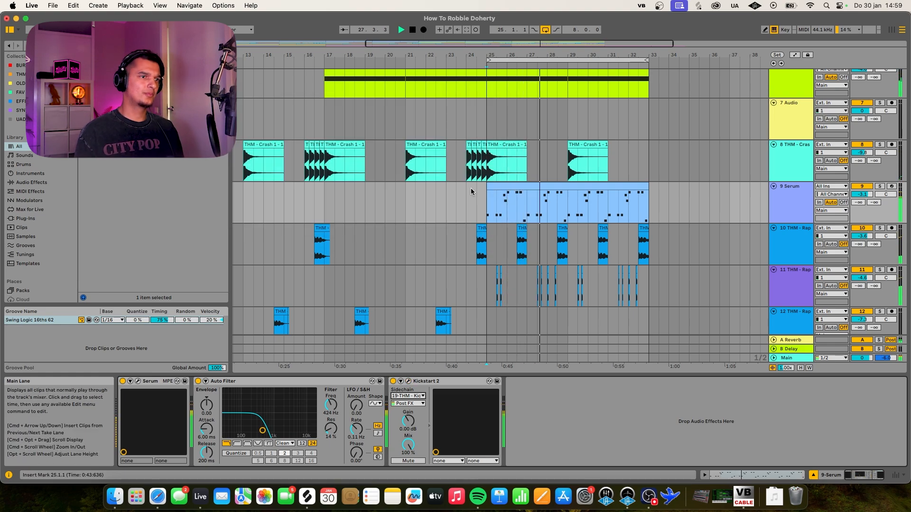
pyautogui.press('space')
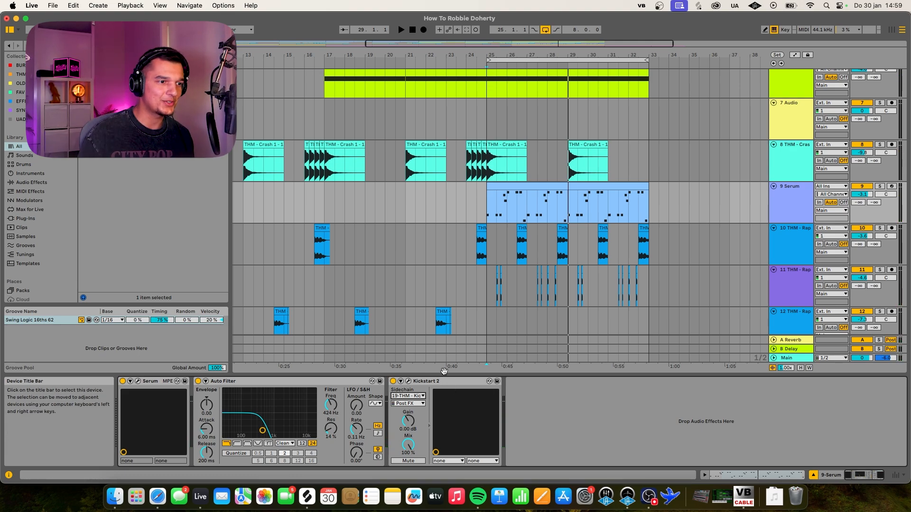
# Solo track 2, listen to it from bar 25, and show its Serum preset PD - Warm Analog
pyautogui.scroll(2, 534, 249)
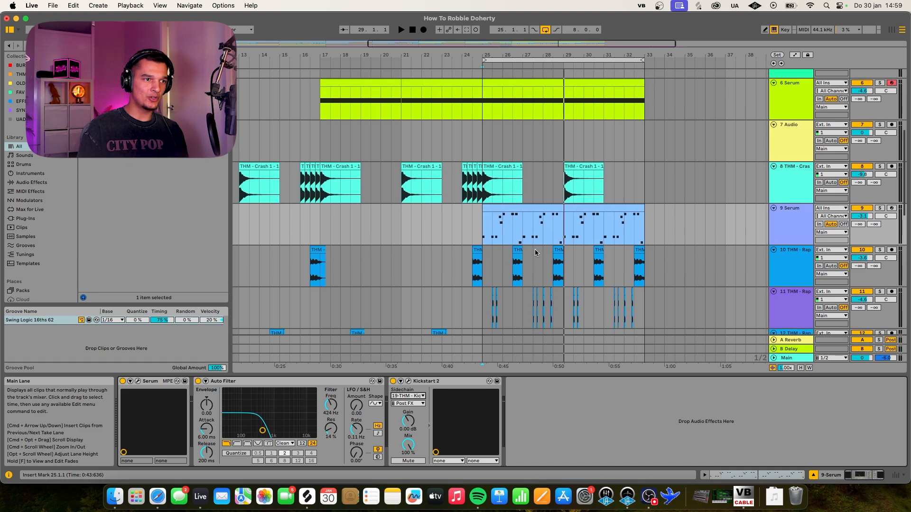
pyautogui.scroll(-3, 534, 249)
pyautogui.click(490, 229)
pyautogui.scroll(5, 490, 229)
pyautogui.scroll(-4, 467, 229)
pyautogui.scroll(5, 467, 228)
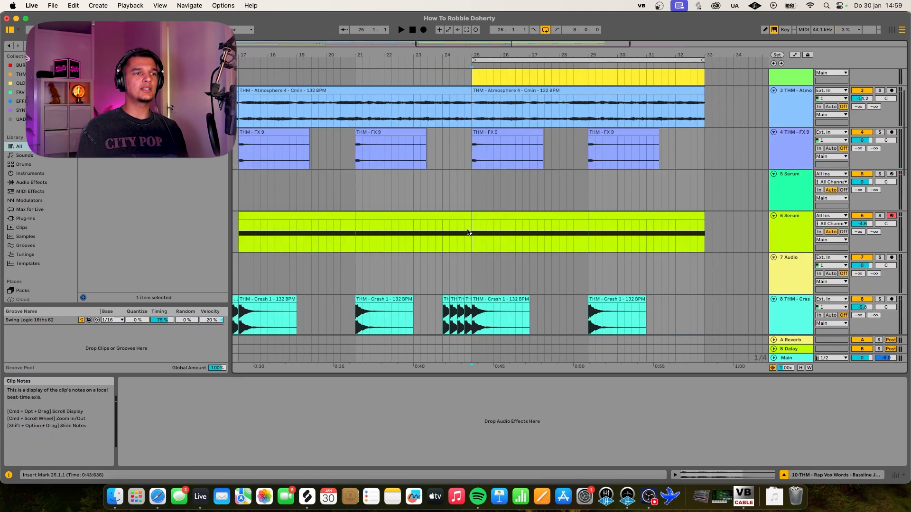
pyautogui.click(881, 115)
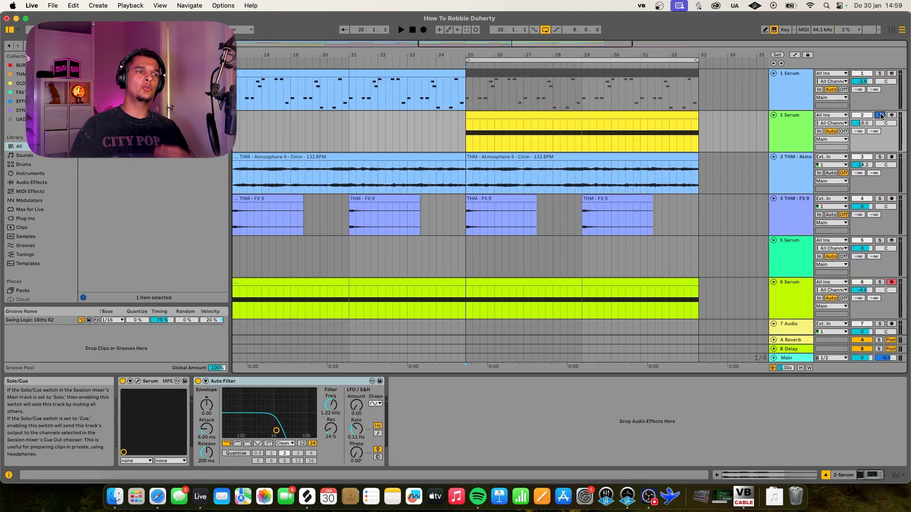
pyautogui.press('space')
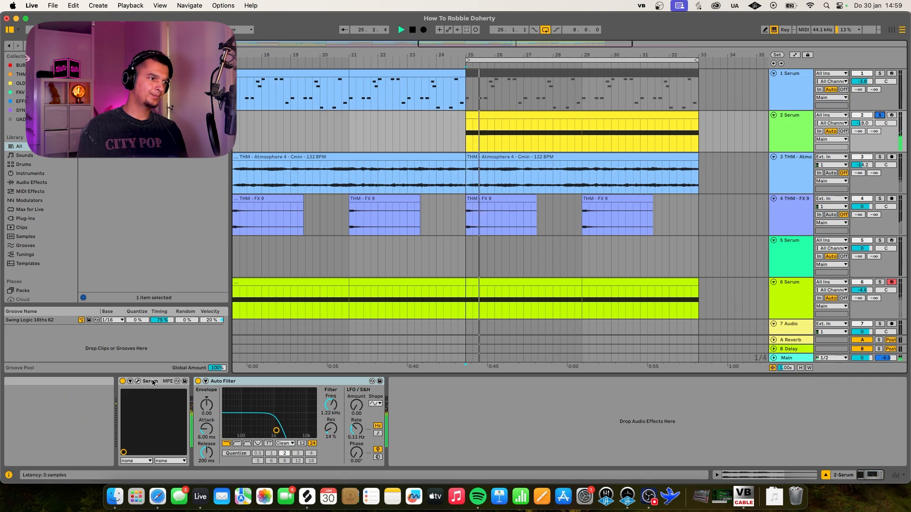
pyautogui.click(138, 381)
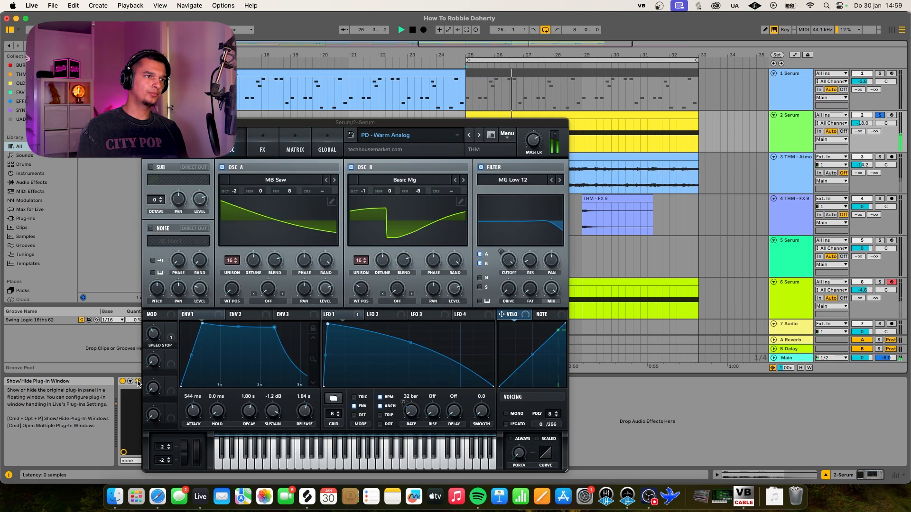
# Close track 2's Serum window, solo track 6 instead, and listen to it from bar 25 while checking its Serum plug-in
pyautogui.press('space')
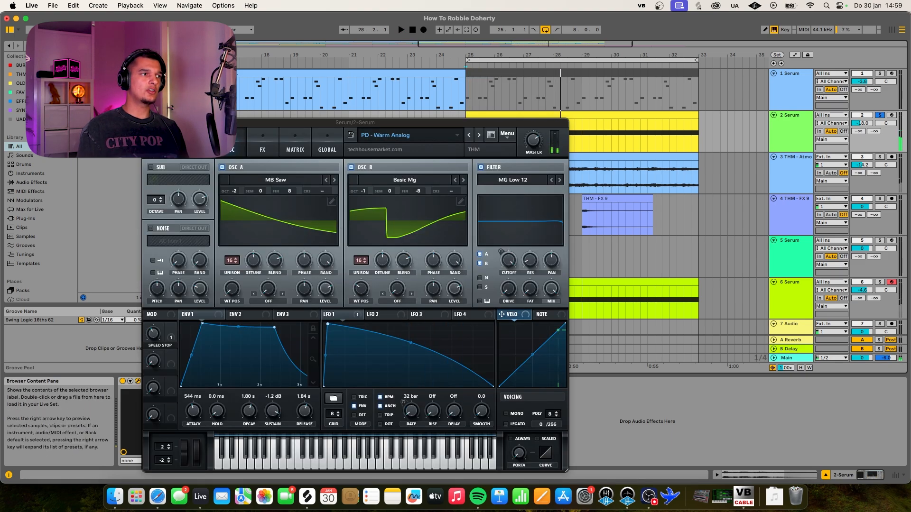
pyautogui.click(149, 122)
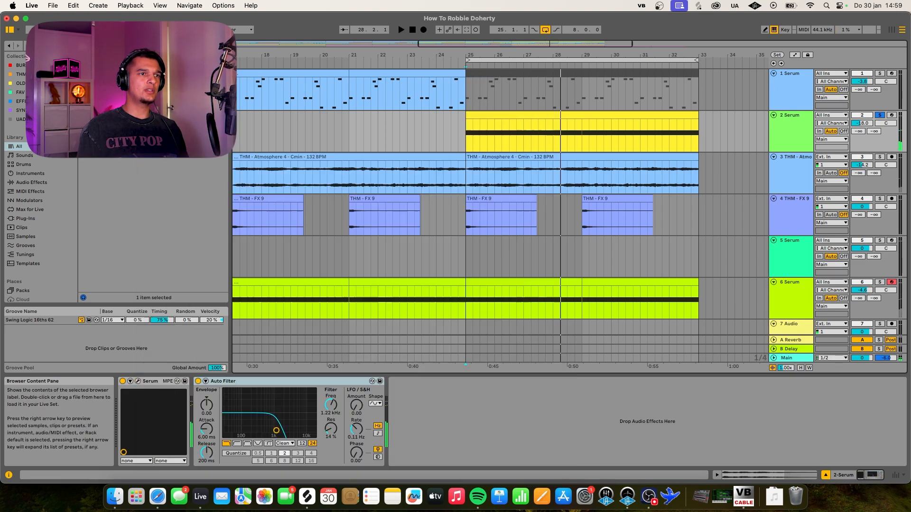
pyautogui.scroll(-3, 547, 170)
pyautogui.click(879, 246)
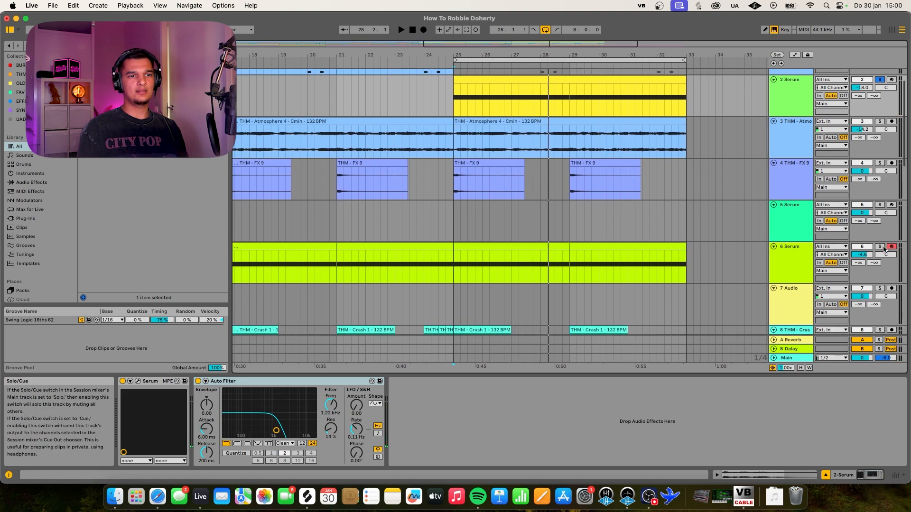
pyautogui.click(532, 248)
pyautogui.press('space')
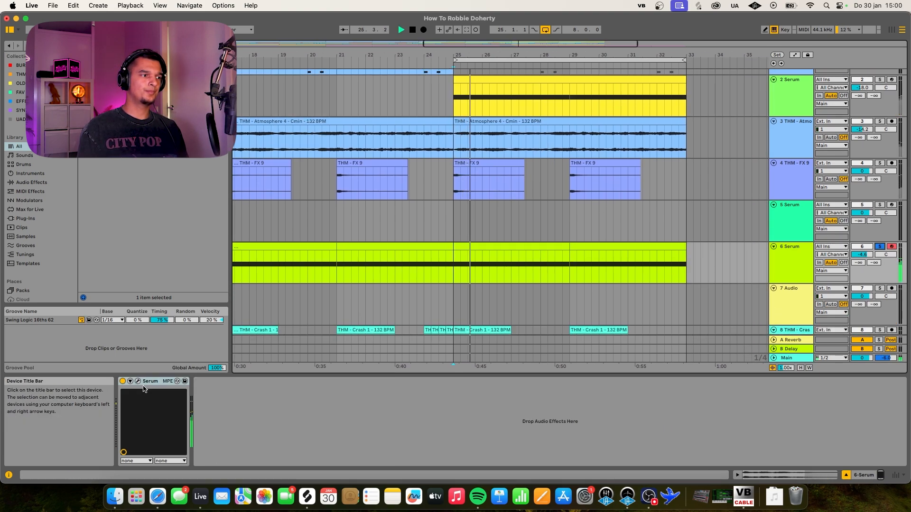
pyautogui.click(138, 381)
pyautogui.click(138, 381)
pyautogui.scroll(-2, 545, 237)
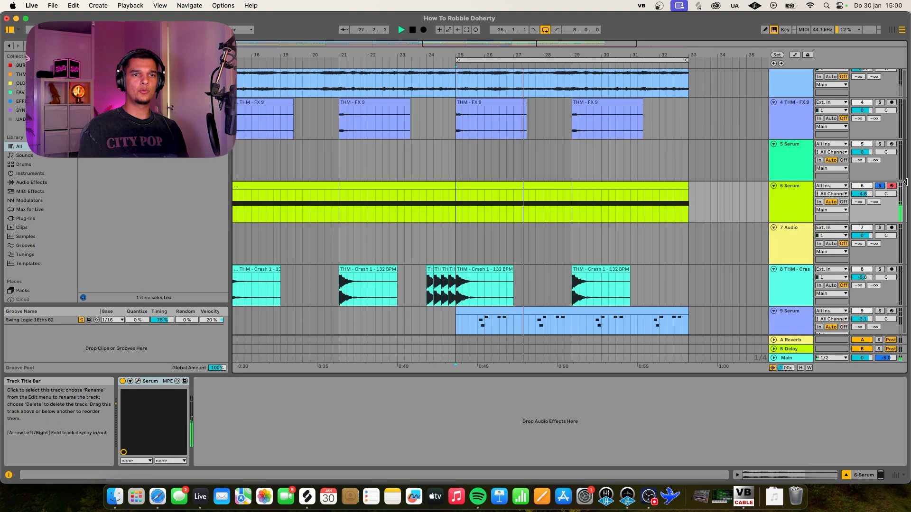
# Unsolo track 6 and listen to the full mix from bar 25 while looking through the tracks down to the 19-THM kick
pyautogui.click(880, 186)
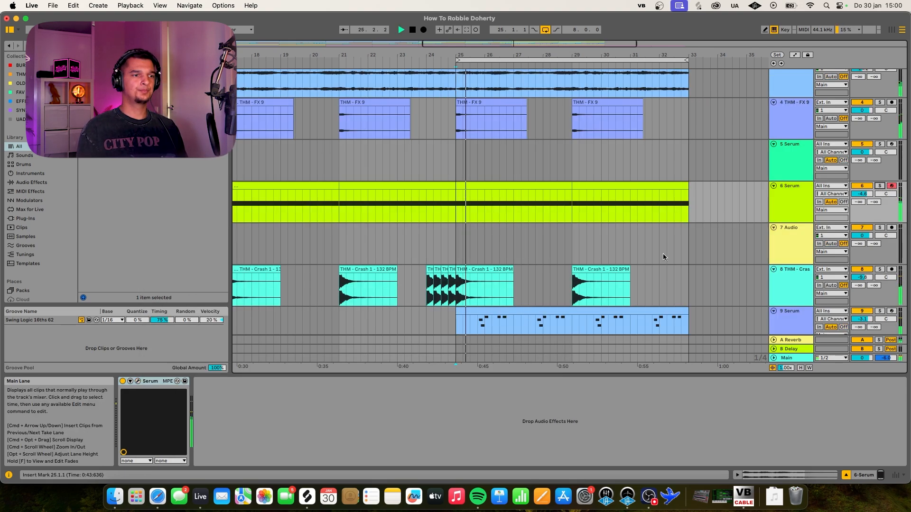
pyautogui.scroll(-8, 662, 258)
pyautogui.scroll(-1, 662, 257)
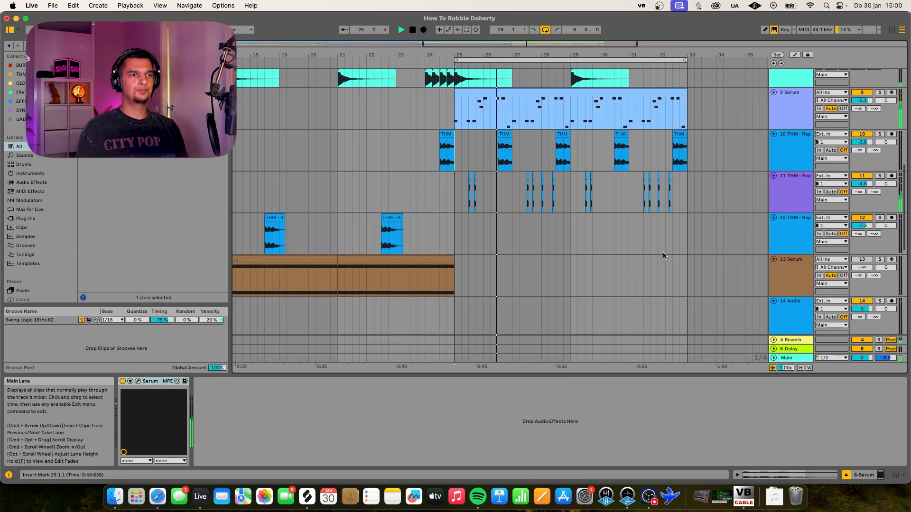
pyautogui.scroll(-5, 662, 256)
pyautogui.scroll(-8, 642, 264)
pyautogui.scroll(6, 642, 264)
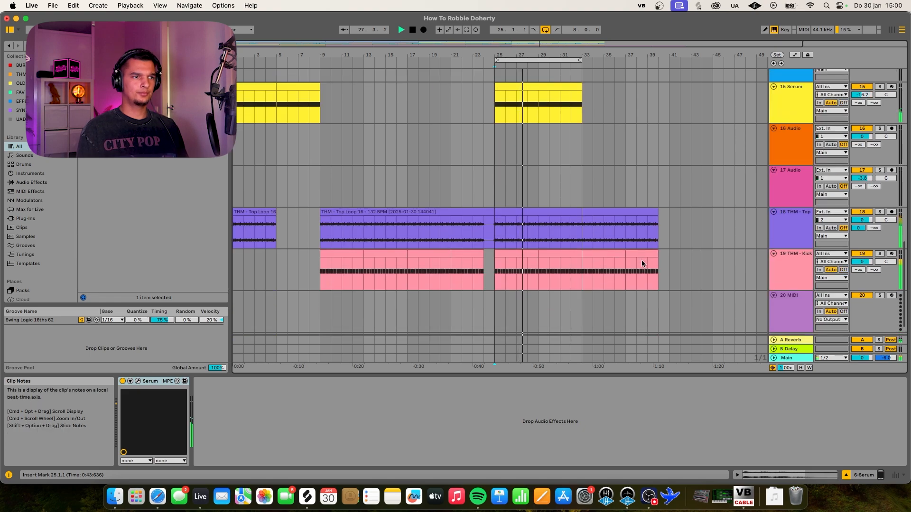
pyautogui.scroll(5, 642, 258)
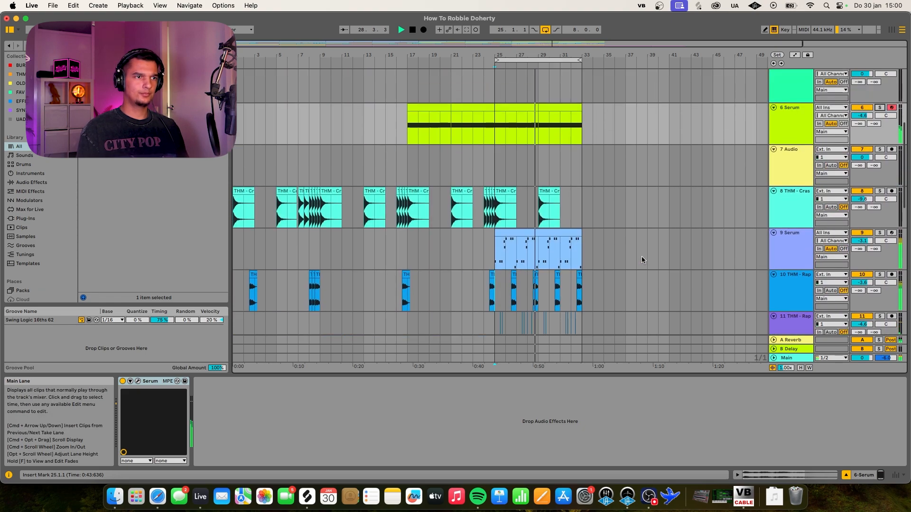
# Solo track 15, listen to it from bar 25, show its Serum preset PD - Tension String, and close the plug-in window
pyautogui.scroll(-9, 643, 258)
pyautogui.click(137, 382)
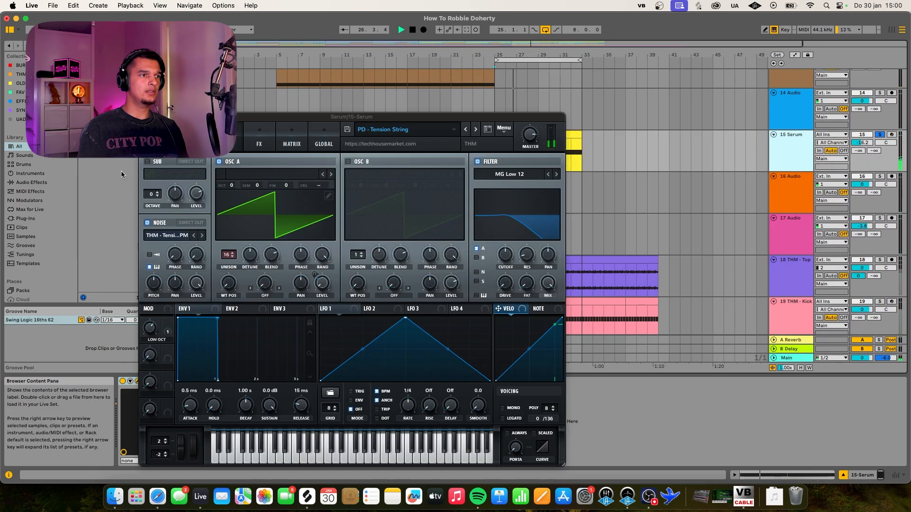
pyautogui.click(144, 117)
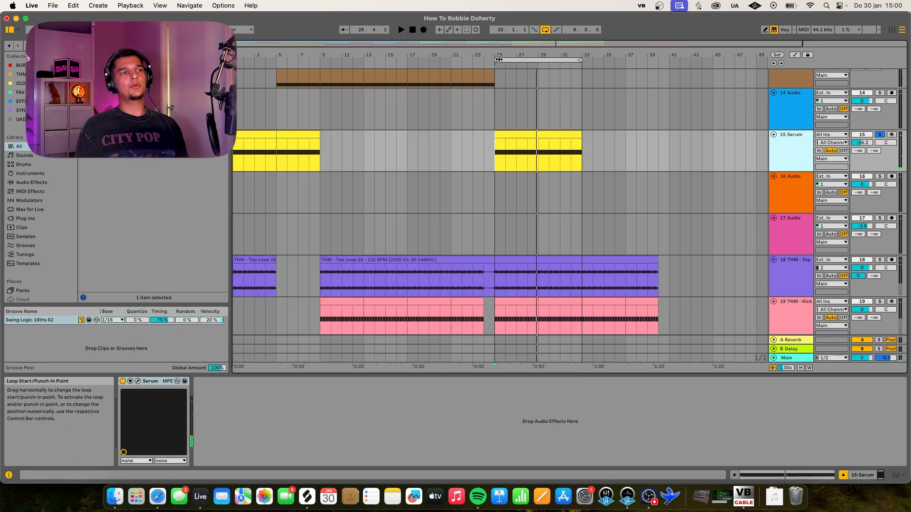
# Extend the loop to run from bar 9 to bar 33, unsolo track 15, and listen to the full mix
pyautogui.moveTo(498, 59); pyautogui.dragTo(320, 58)
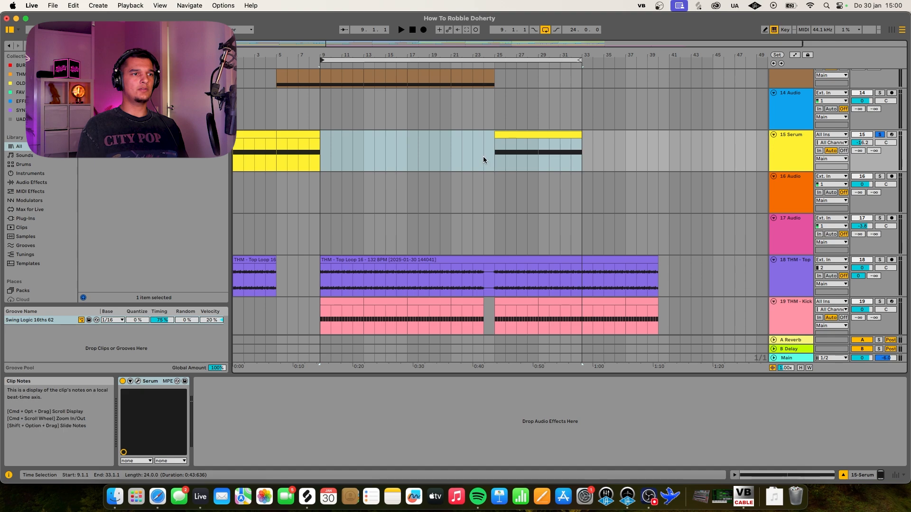
pyautogui.click(489, 155)
pyautogui.press('space')
pyautogui.click(880, 135)
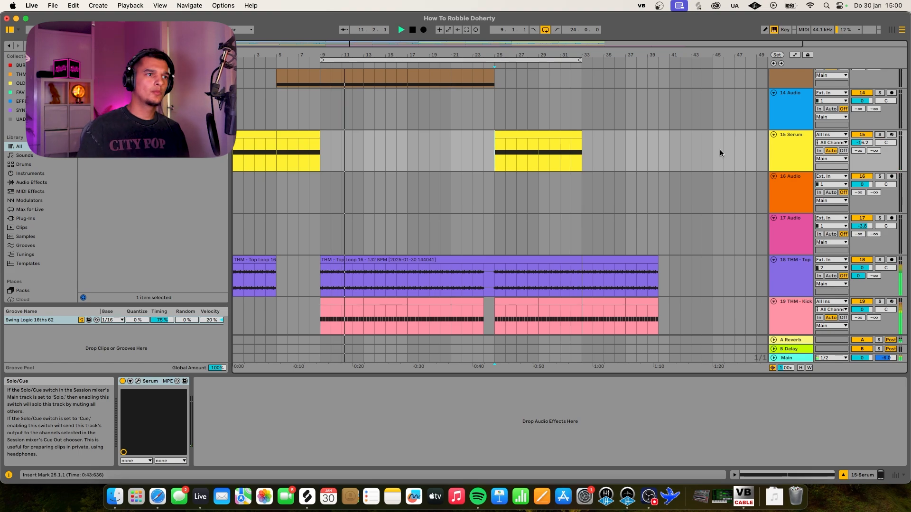
pyautogui.scroll(5, 717, 150)
pyautogui.scroll(2, 540, 154)
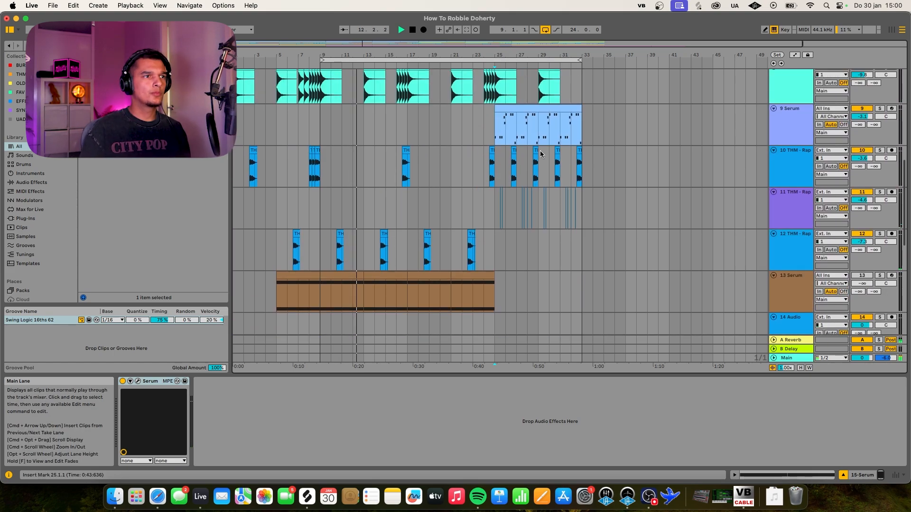
pyautogui.scroll(5, 540, 153)
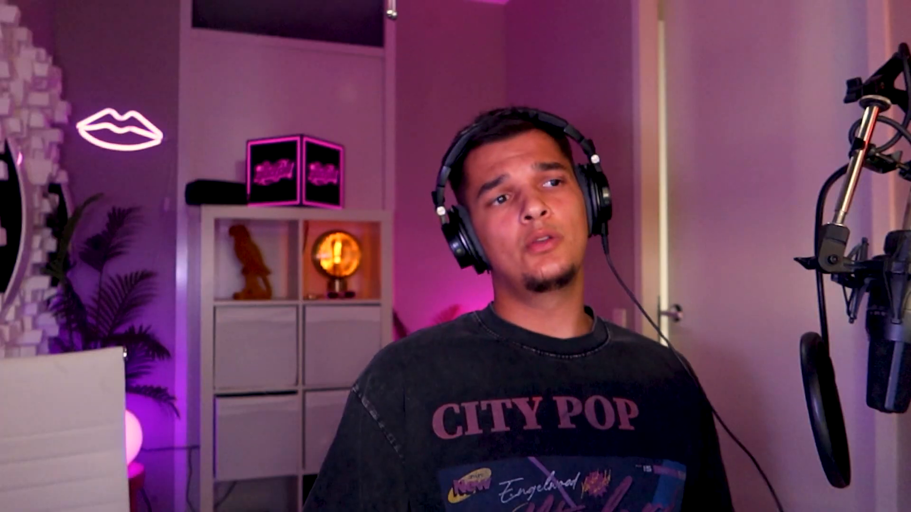